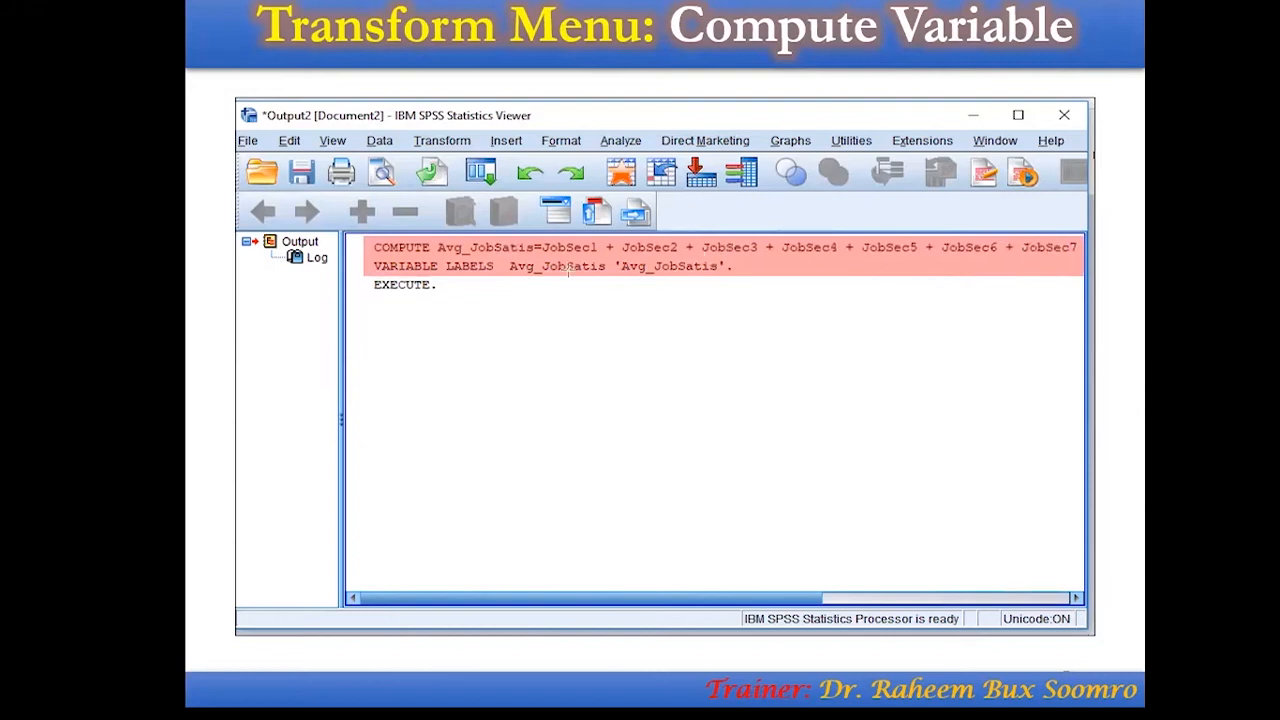
{"action": "left_click_drag", "start_coordinate": [374, 284], "coordinate": [437, 292]}
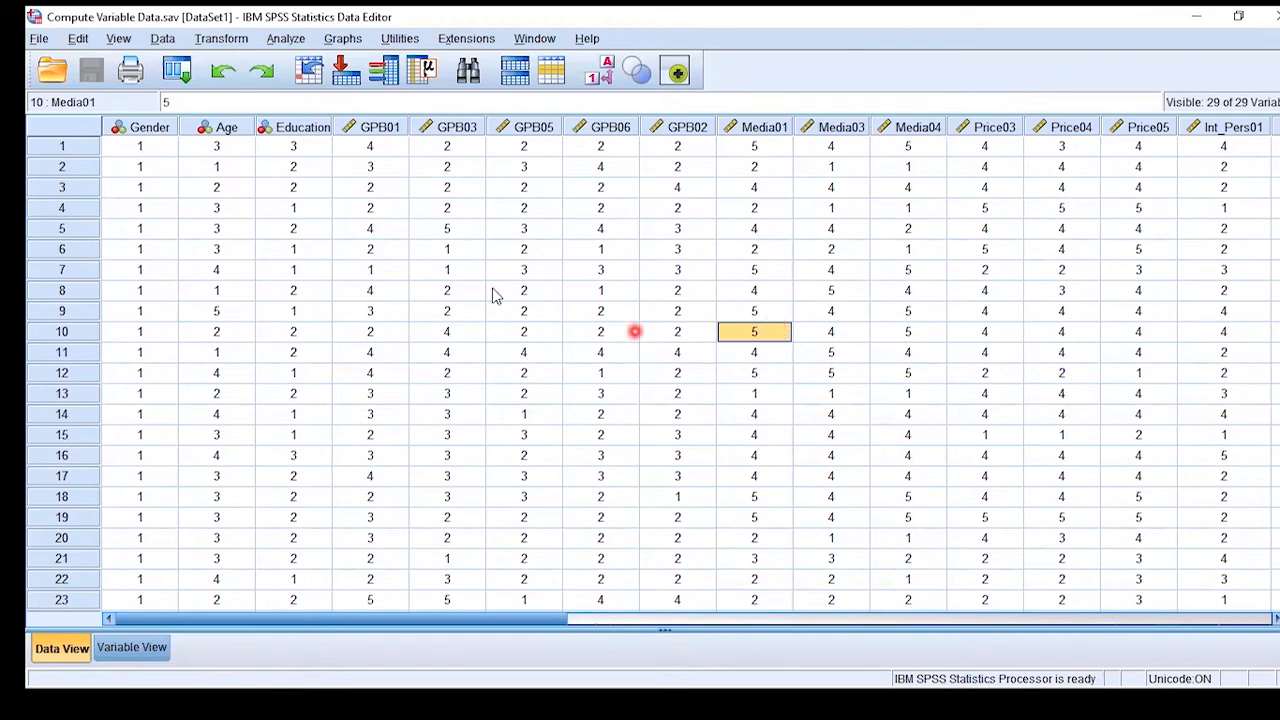
- Start a Compute Variable transformation with Avg_GPB as the target variable
{"action": "left_click", "coordinate": [222, 42]}
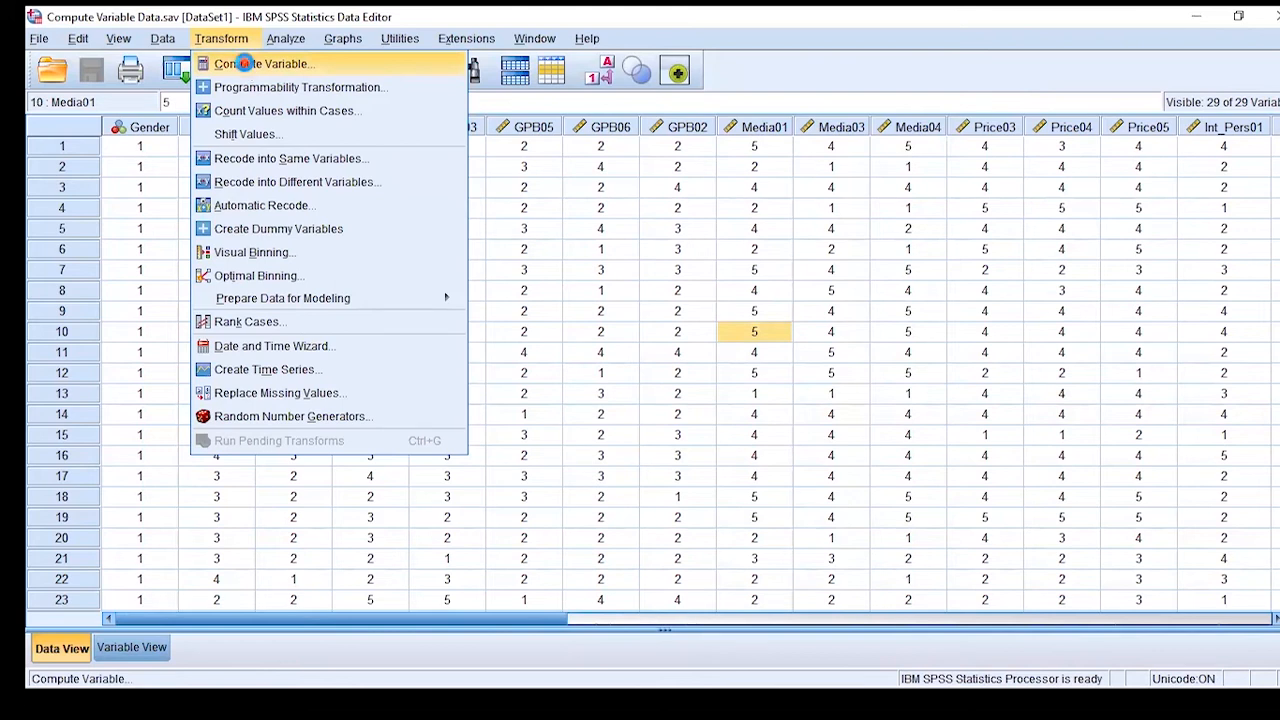
{"action": "left_click", "coordinate": [246, 65]}
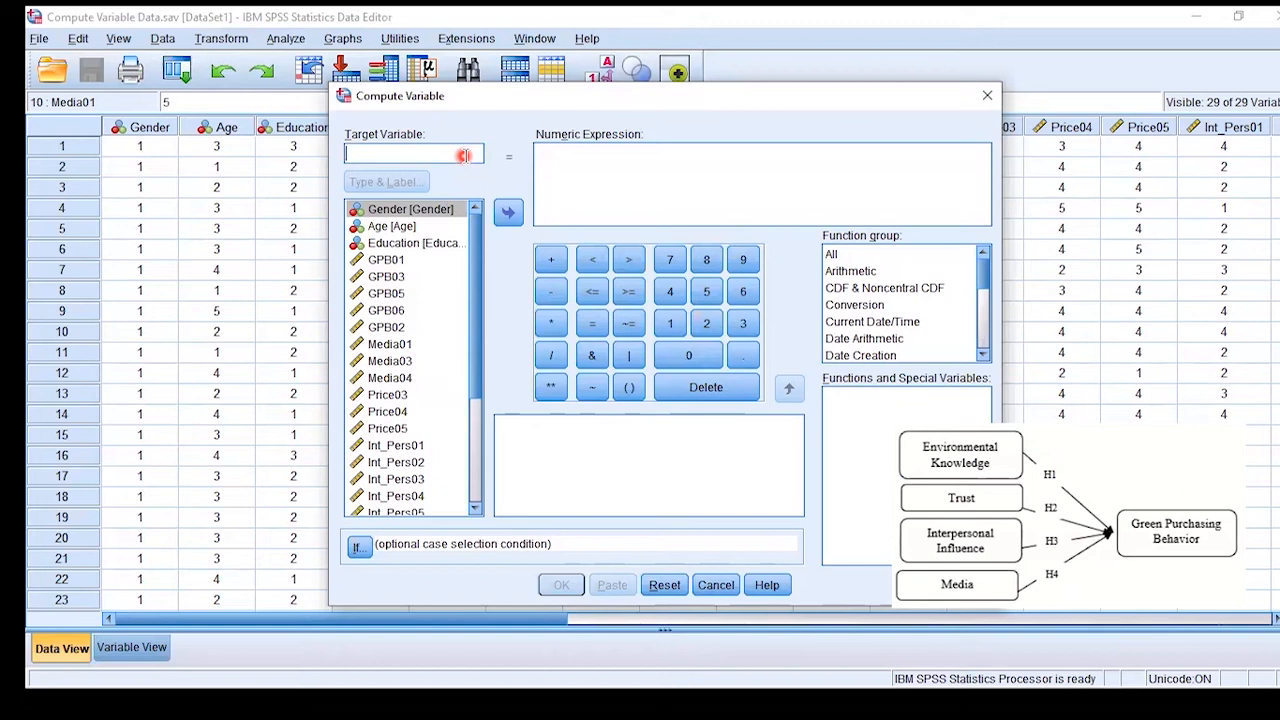
{"action": "type", "text": "Avg_"}
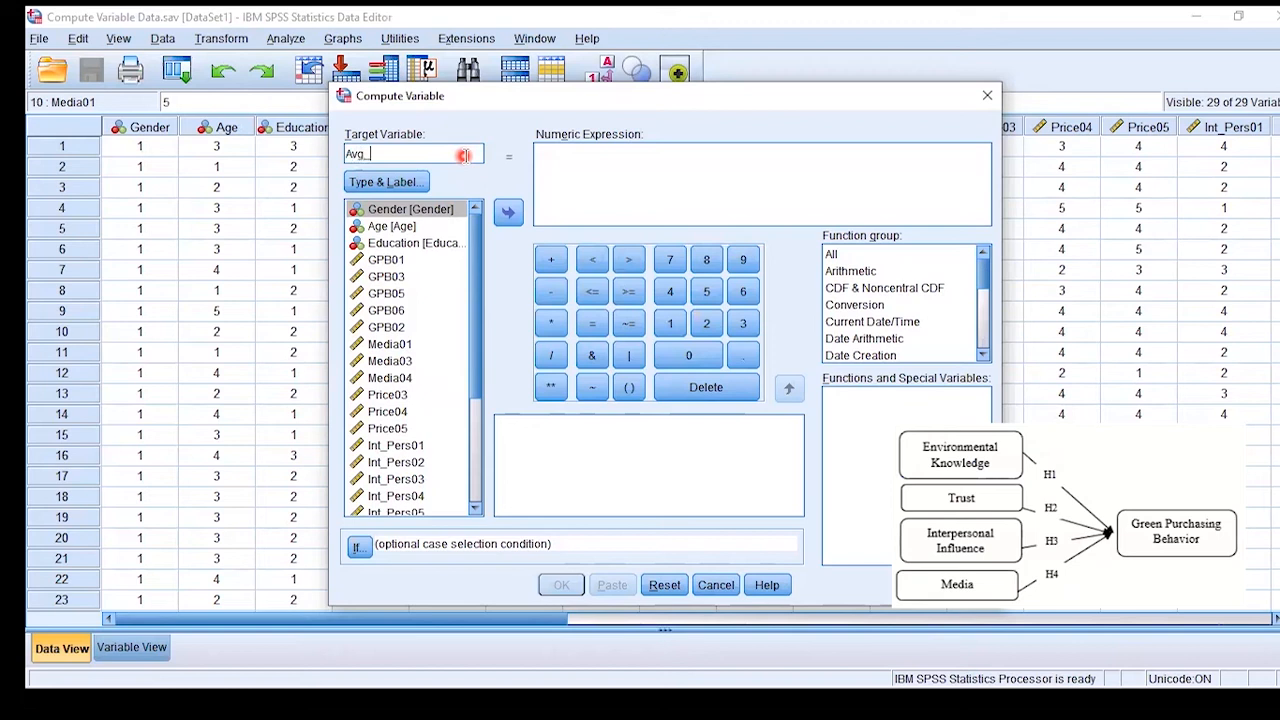
{"action": "type", "text": "GPB"}
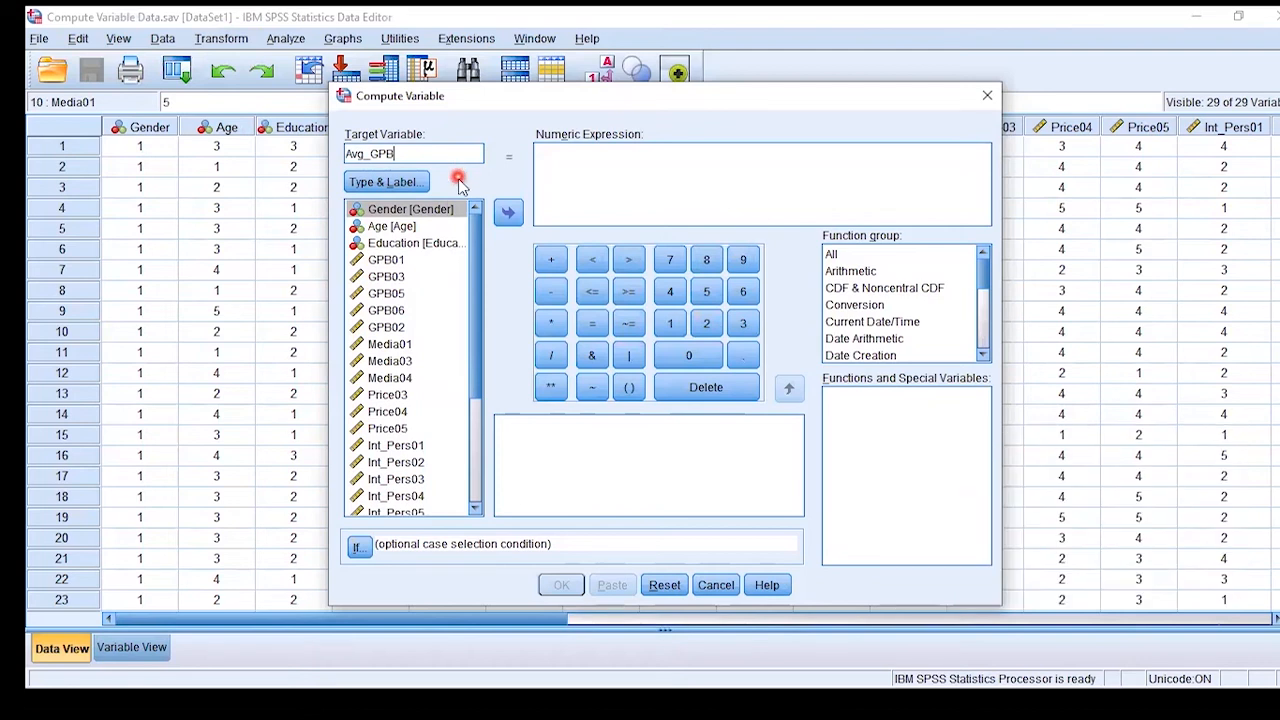
- Examine the descriptions of the arithmetic functions Sqrt and Rnd(1) and the current date/time variable $Date11
{"action": "left_click", "coordinate": [604, 169]}
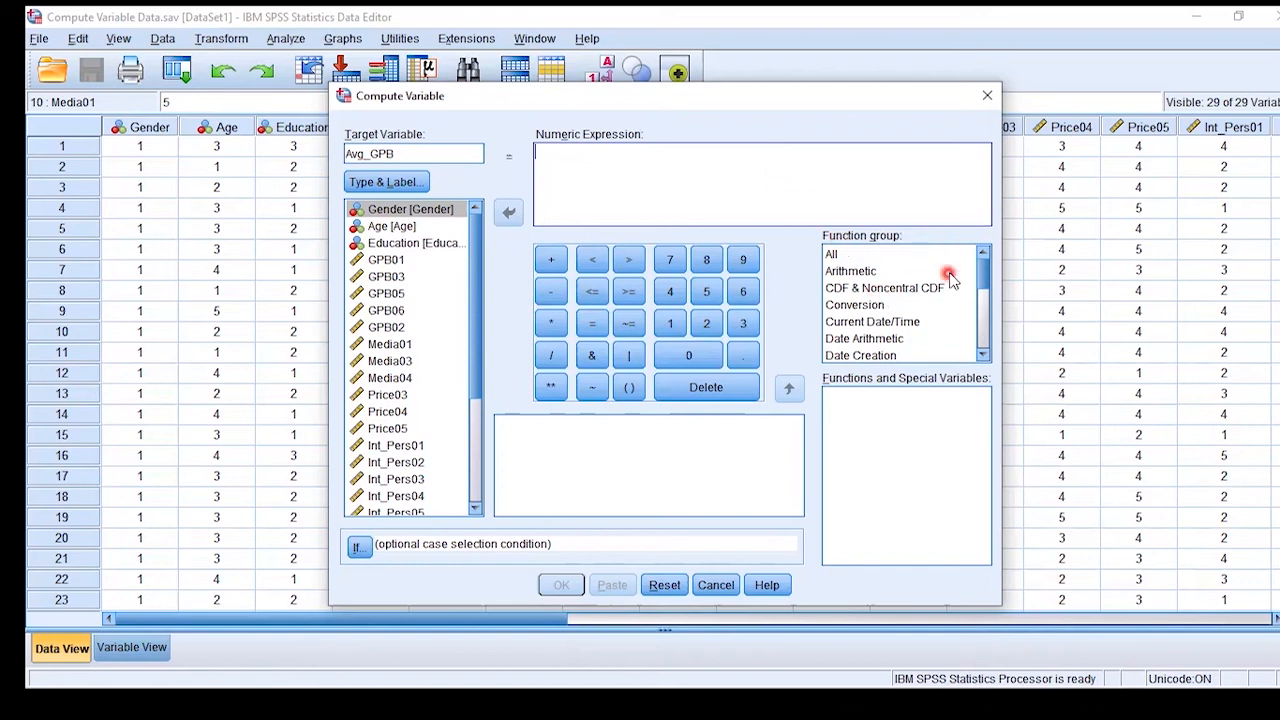
{"action": "mouse_move", "coordinate": [983, 262]}
{"action": "left_mouse_down"}
{"action": "mouse_move", "coordinate": [982, 356]}
{"action": "mouse_move", "coordinate": [983, 263]}
{"action": "left_mouse_up"}
{"action": "left_click", "coordinate": [848, 271]}
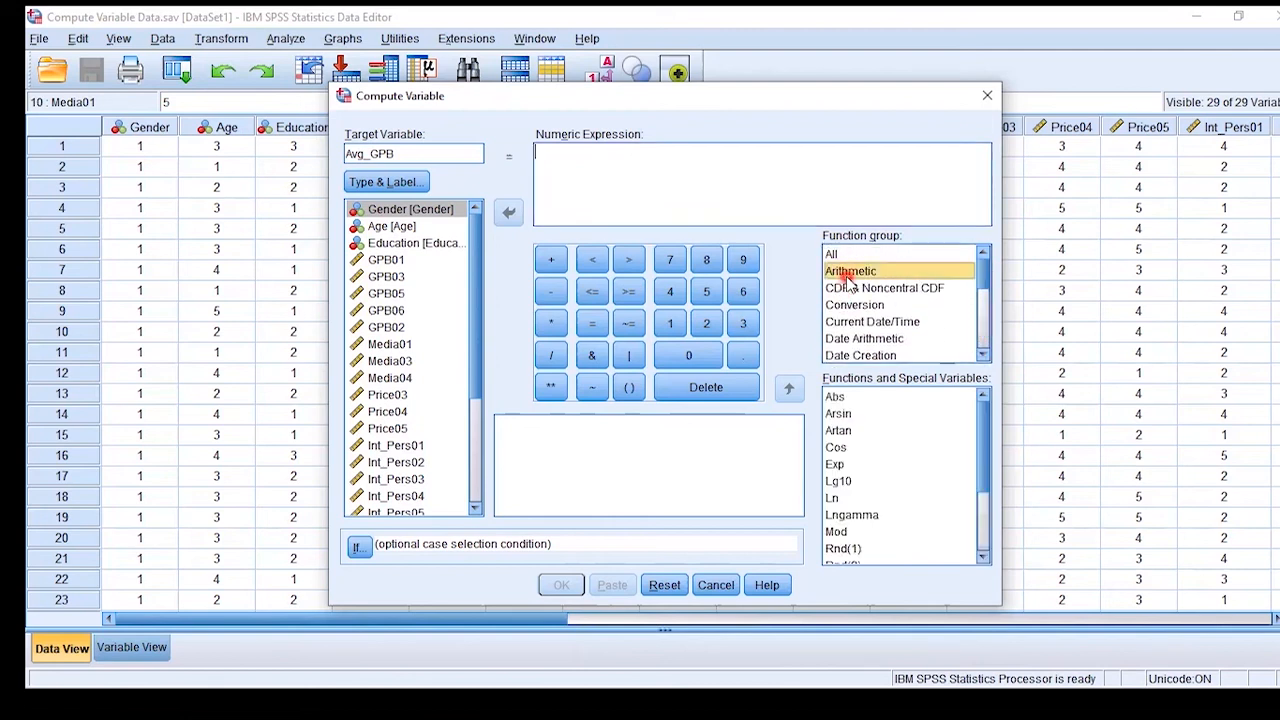
{"action": "left_click_drag", "start_coordinate": [986, 406], "coordinate": [983, 514]}
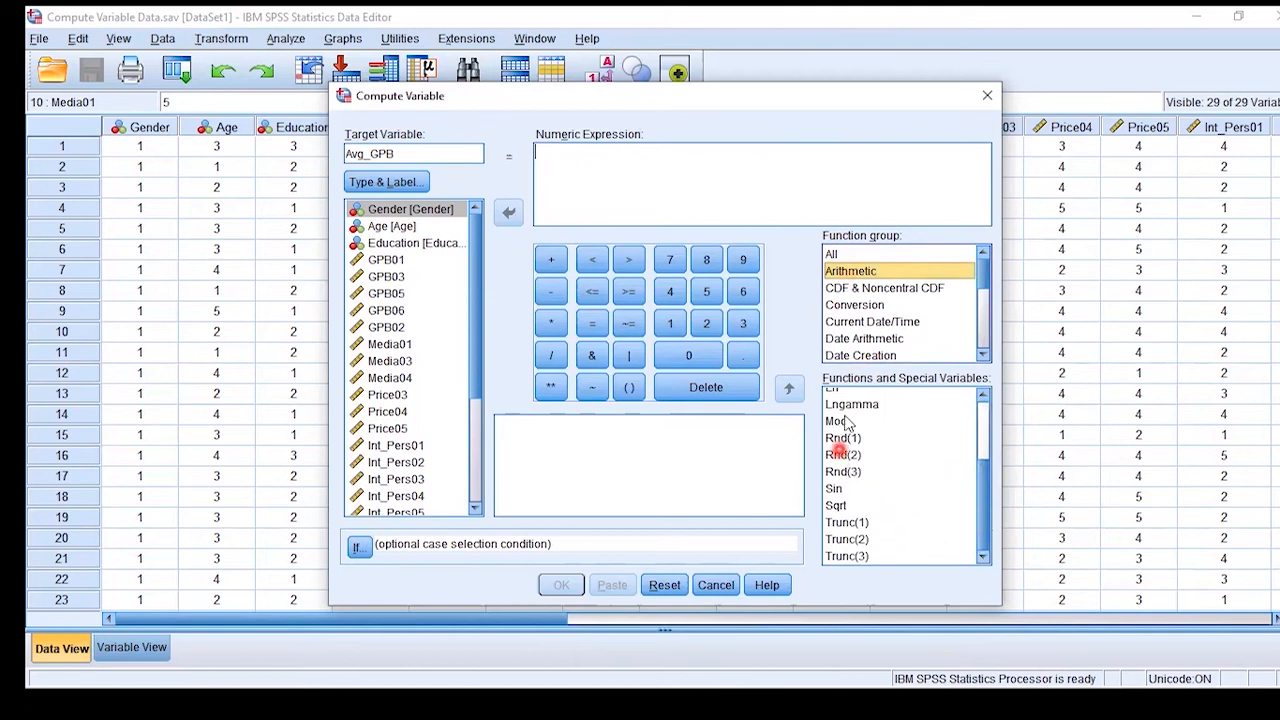
{"action": "left_click", "coordinate": [838, 506]}
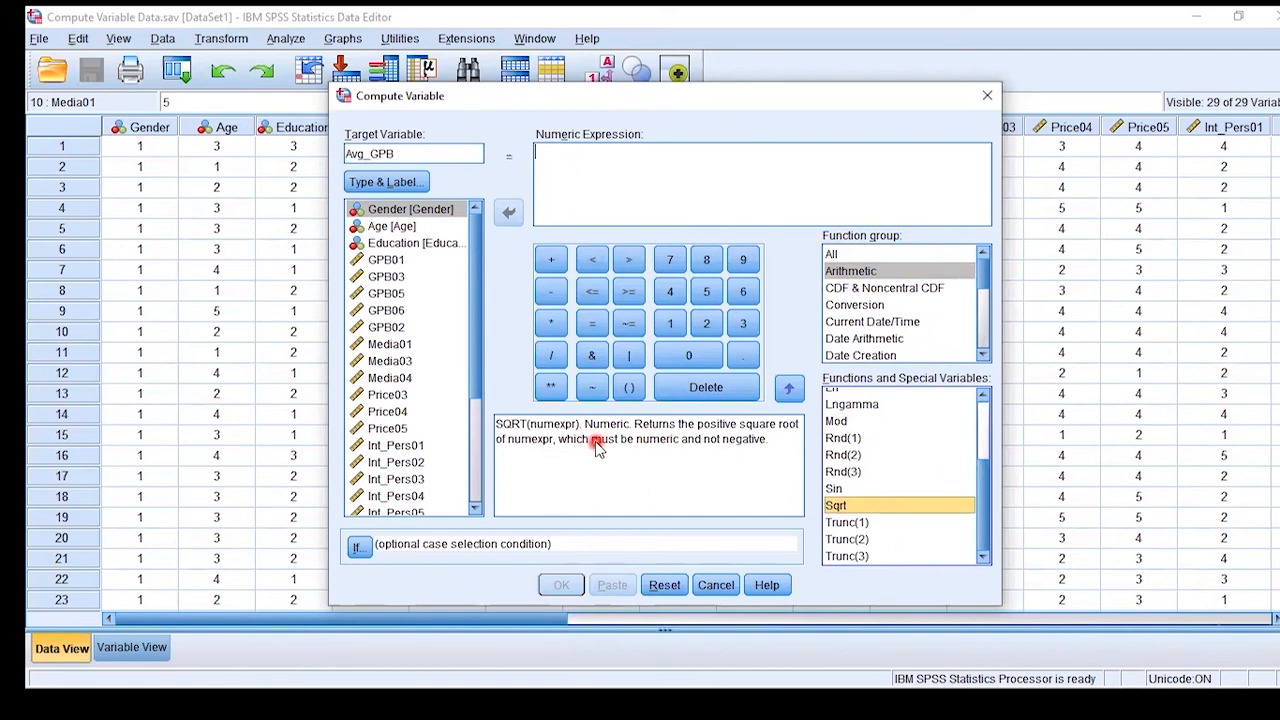
{"action": "left_click", "coordinate": [838, 440]}
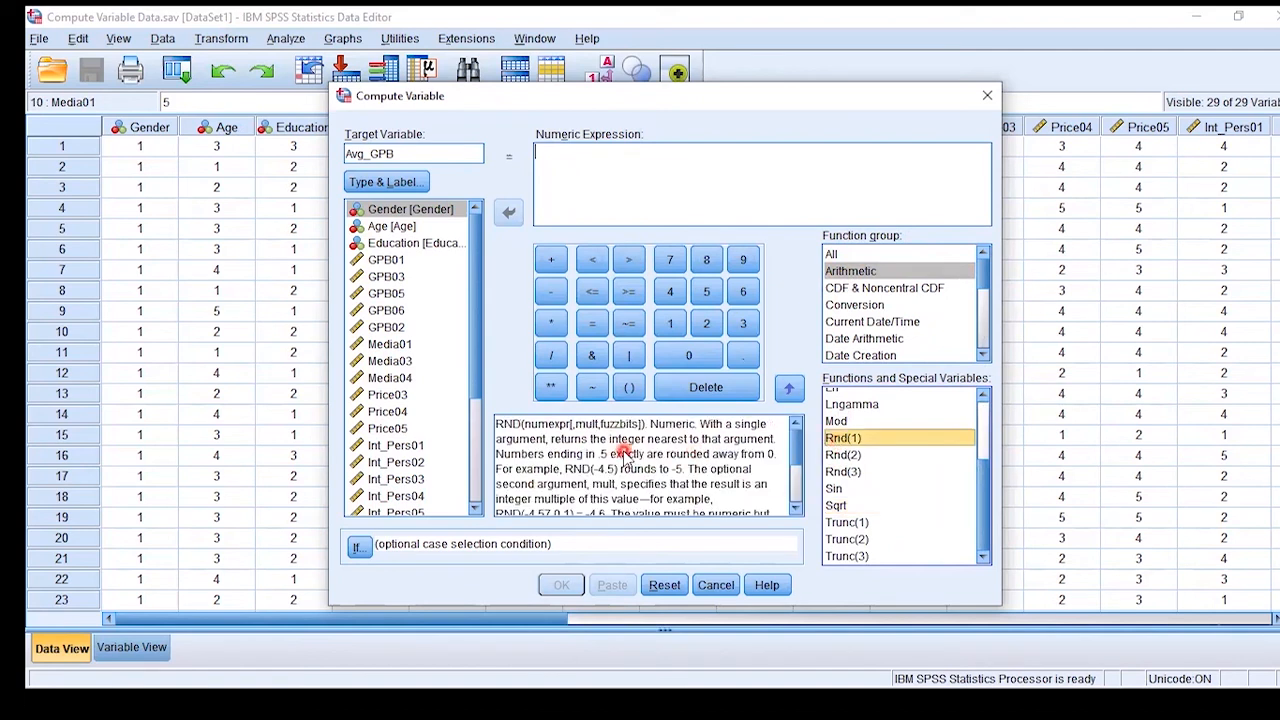
{"action": "left_click", "coordinate": [851, 321]}
{"action": "left_click", "coordinate": [846, 413]}
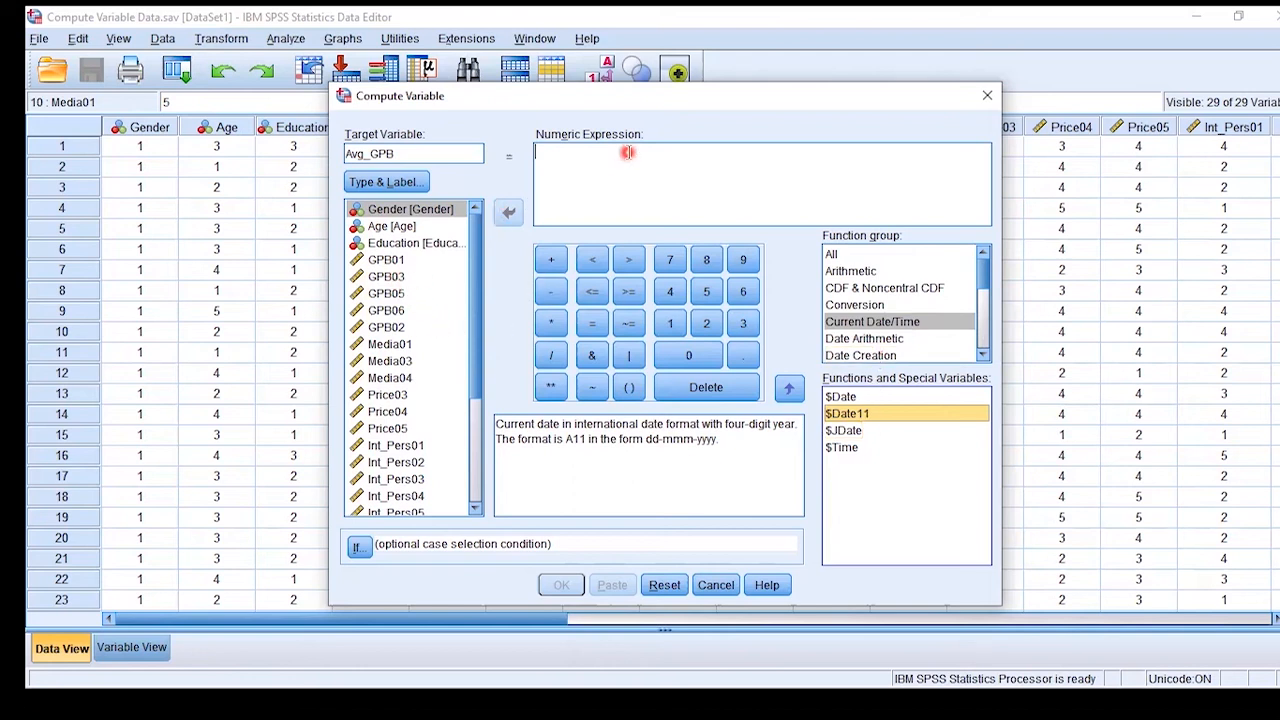
- Begin the numeric expression for Avg_GPB with GPB01 + GPB03 +
{"action": "left_click", "coordinate": [385, 260]}
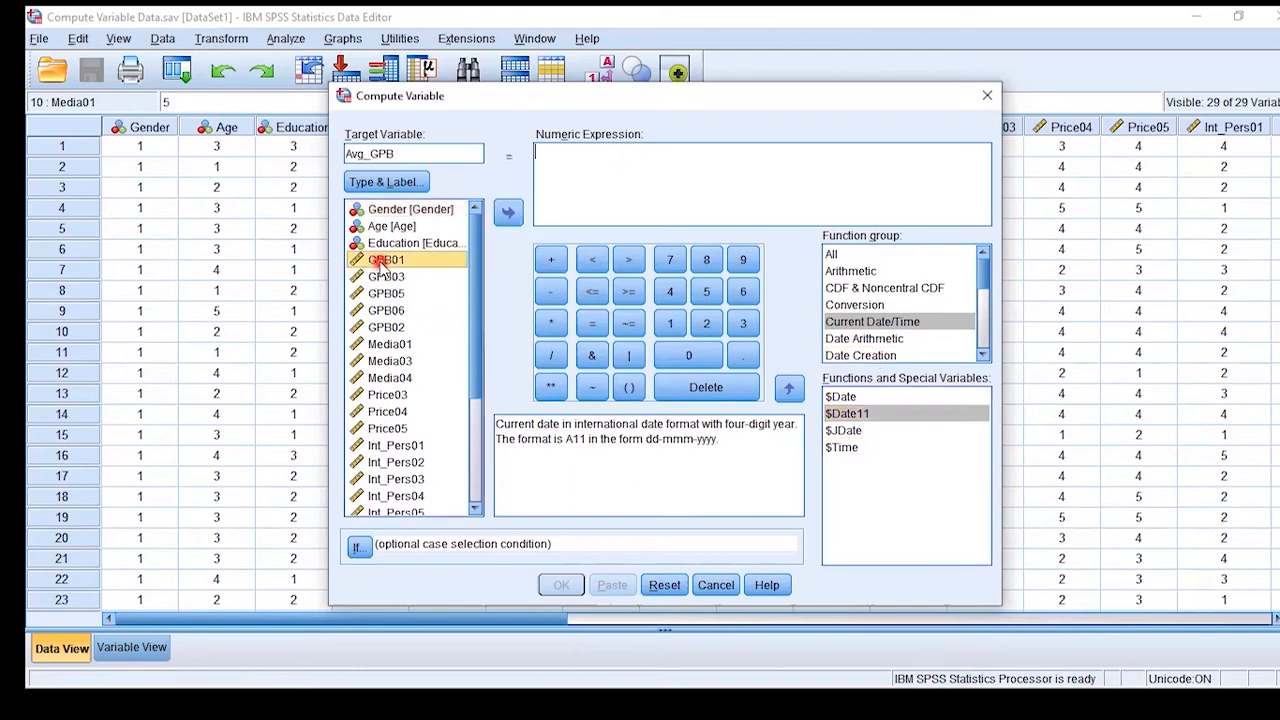
{"action": "left_click", "coordinate": [510, 215]}
{"action": "left_click", "coordinate": [550, 260]}
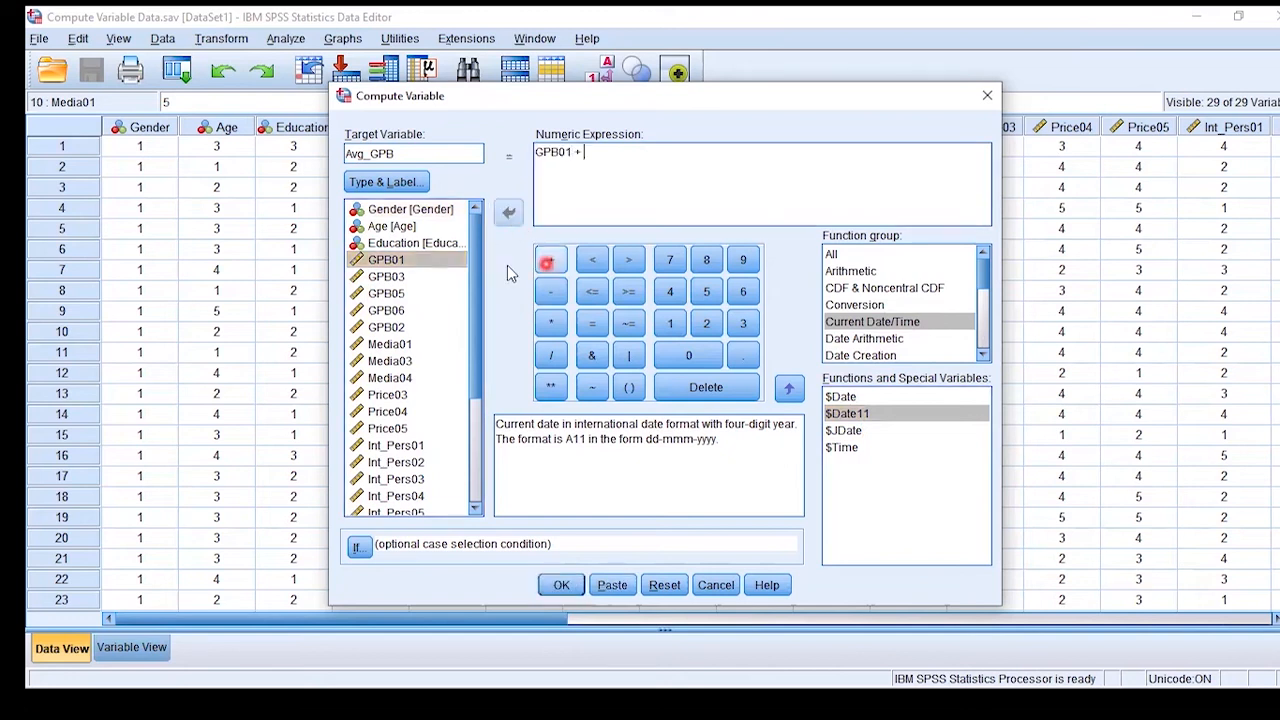
{"action": "left_click", "coordinate": [388, 277]}
{"action": "left_click", "coordinate": [508, 212]}
{"action": "left_click", "coordinate": [550, 260]}
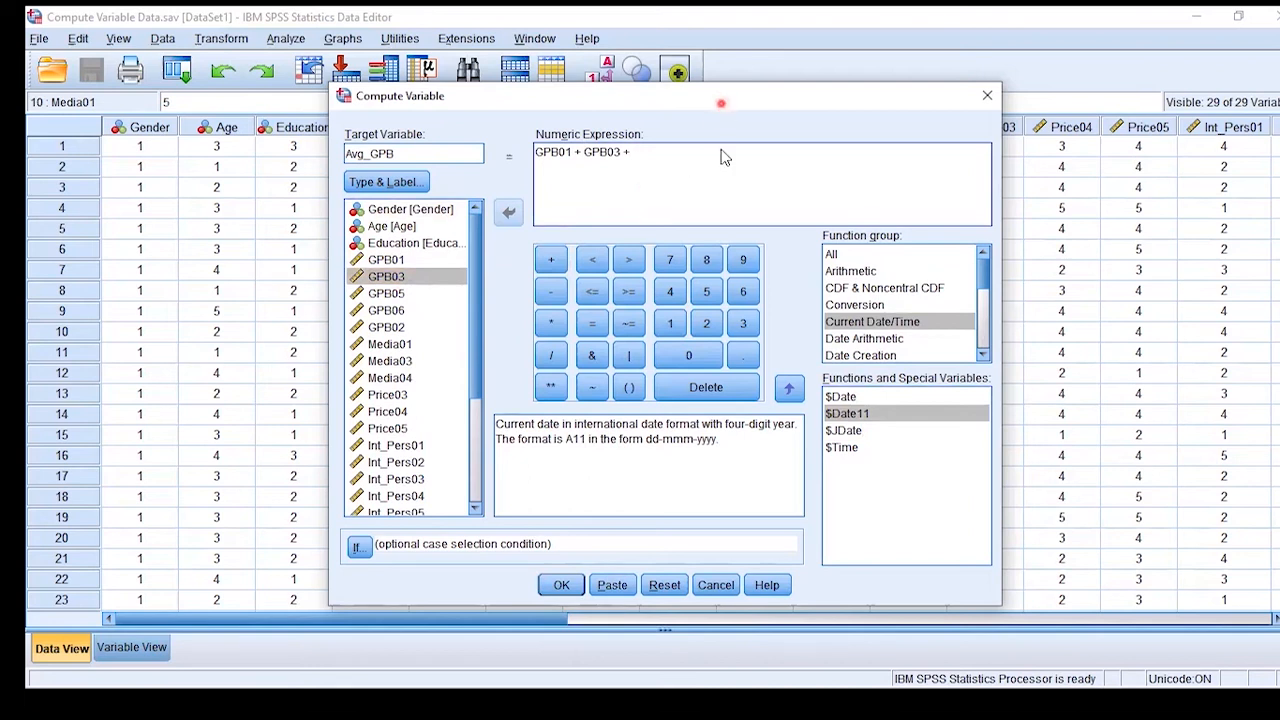
- Continue the numeric expression by appending GPB05 + GPB06 +
{"action": "left_click_drag", "start_coordinate": [720, 100], "coordinate": [720, 245]}
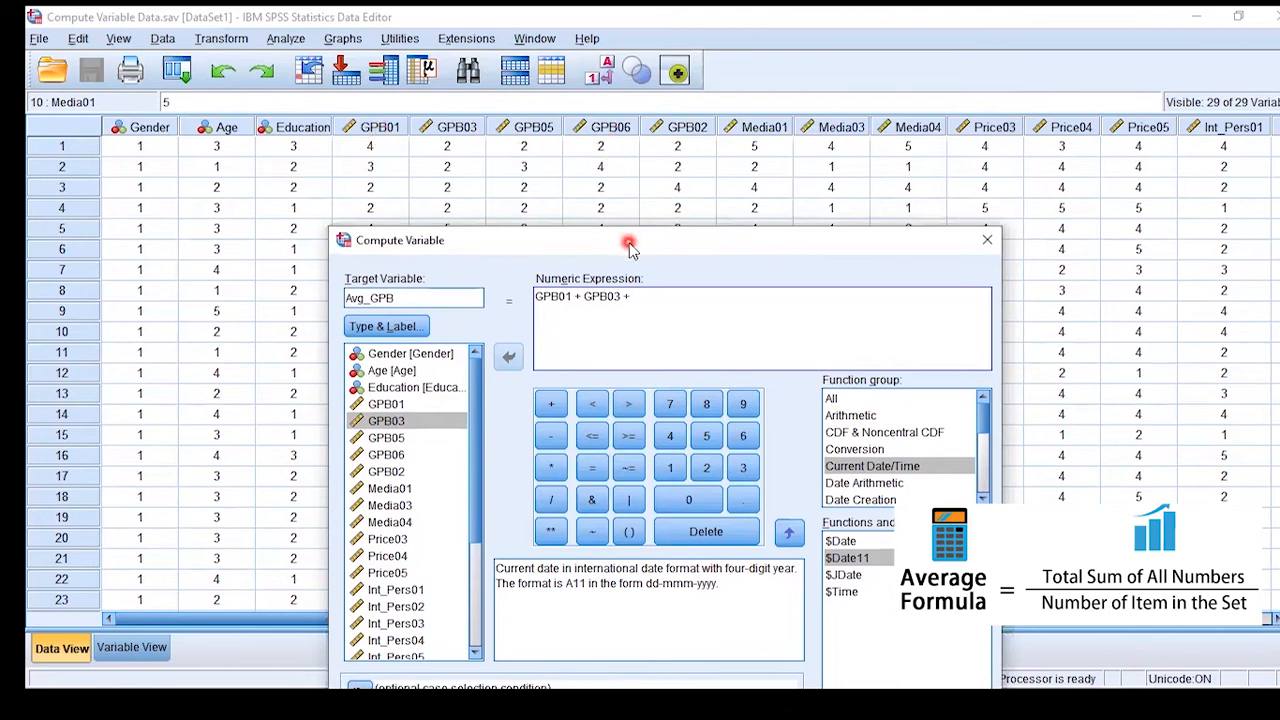
{"action": "left_click_drag", "start_coordinate": [632, 245], "coordinate": [598, 70]}
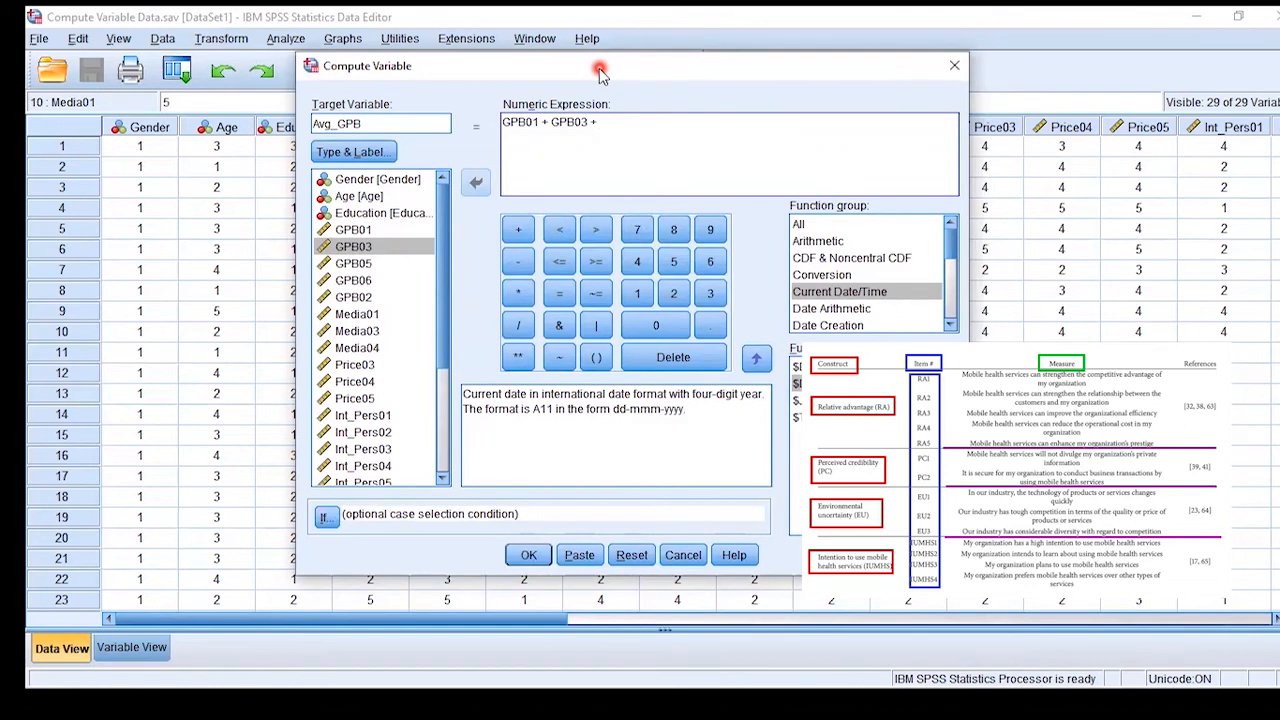
{"action": "left_click", "coordinate": [352, 263]}
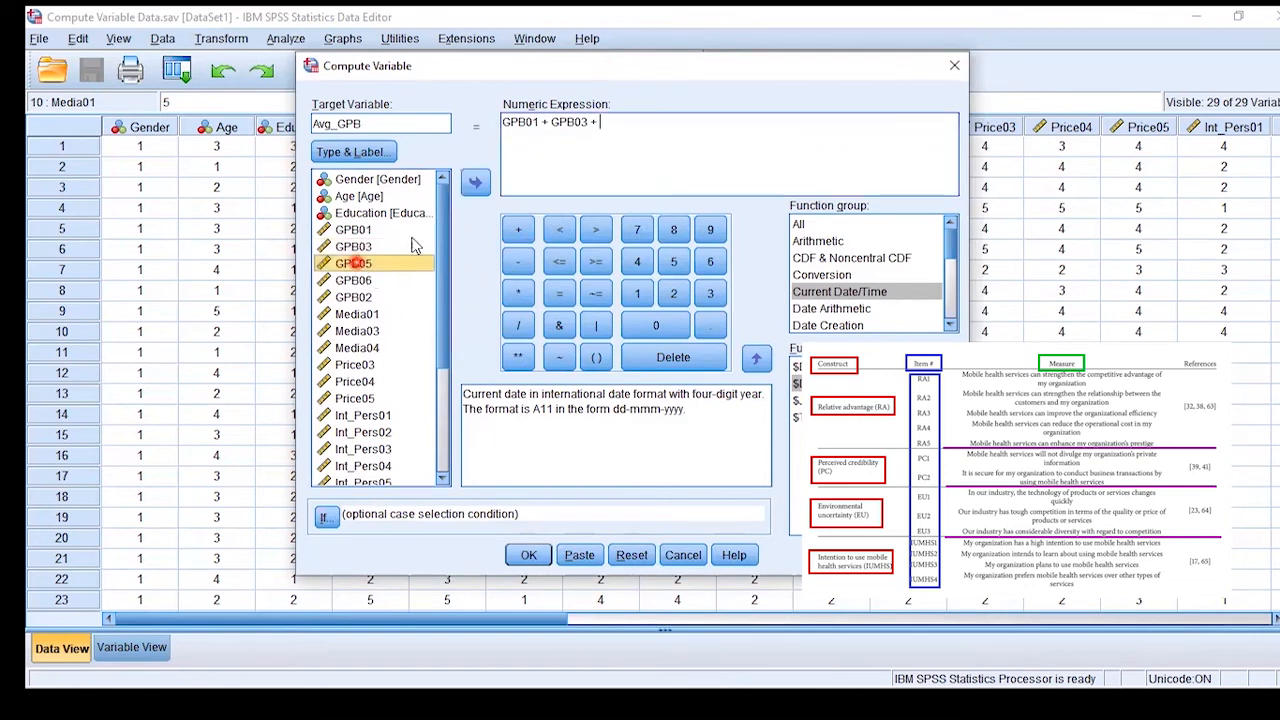
{"action": "left_click", "coordinate": [475, 182]}
{"action": "left_click", "coordinate": [518, 229]}
{"action": "left_click", "coordinate": [350, 281]}
{"action": "left_click", "coordinate": [475, 182]}
{"action": "left_click", "coordinate": [518, 229]}
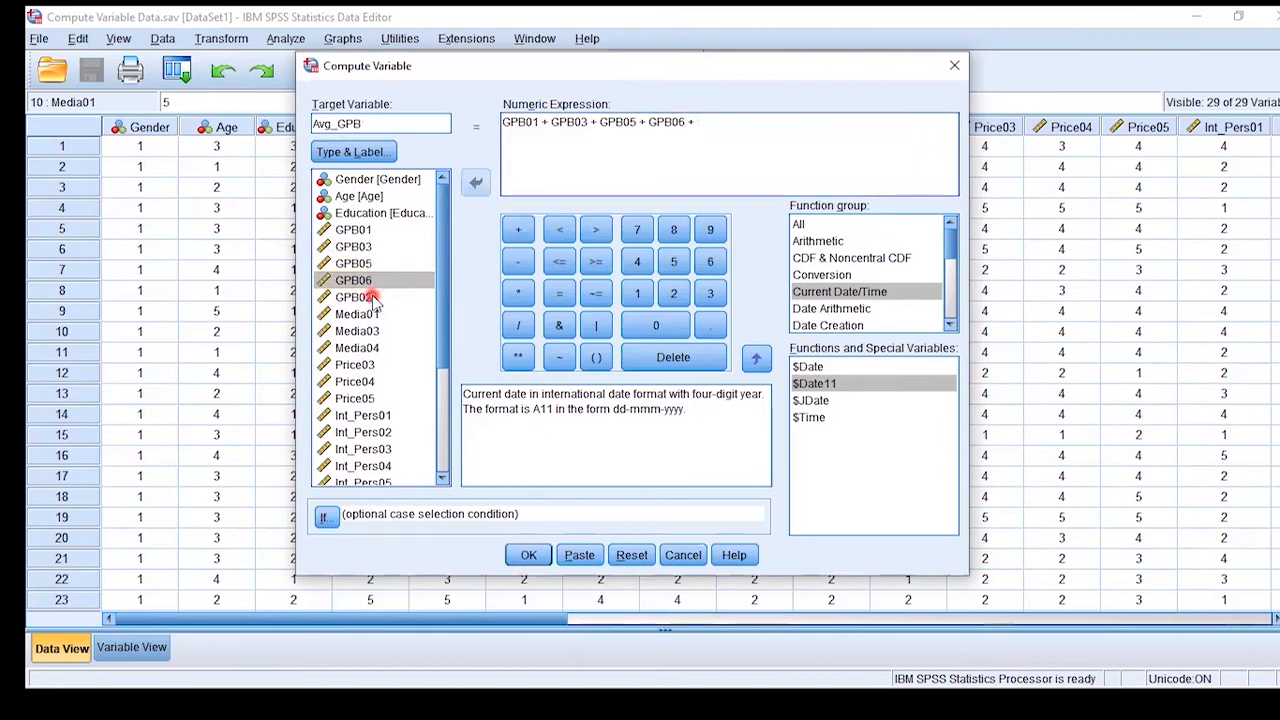
- Complete the expression with GPB02 / 5 and run the computation of Avg_GPB
{"action": "left_click", "coordinate": [355, 297]}
{"action": "left_click", "coordinate": [475, 182]}
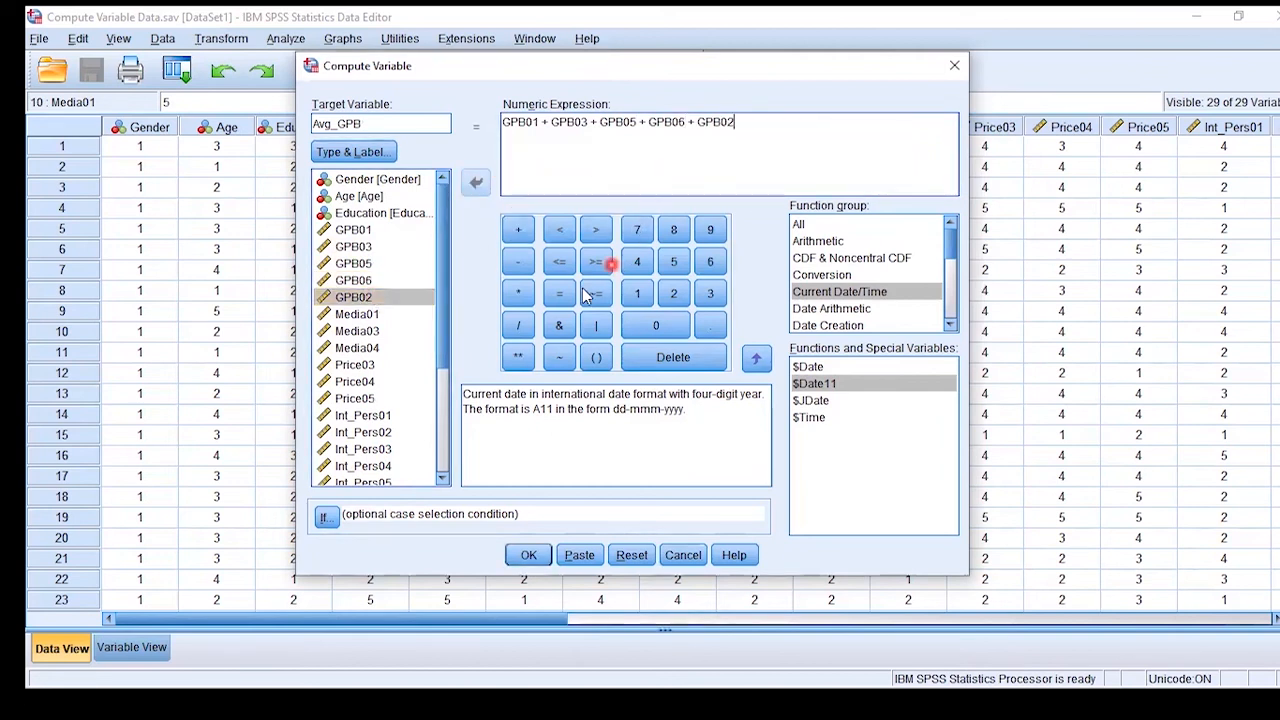
{"action": "left_click", "coordinate": [518, 325]}
{"action": "left_click", "coordinate": [529, 555]}
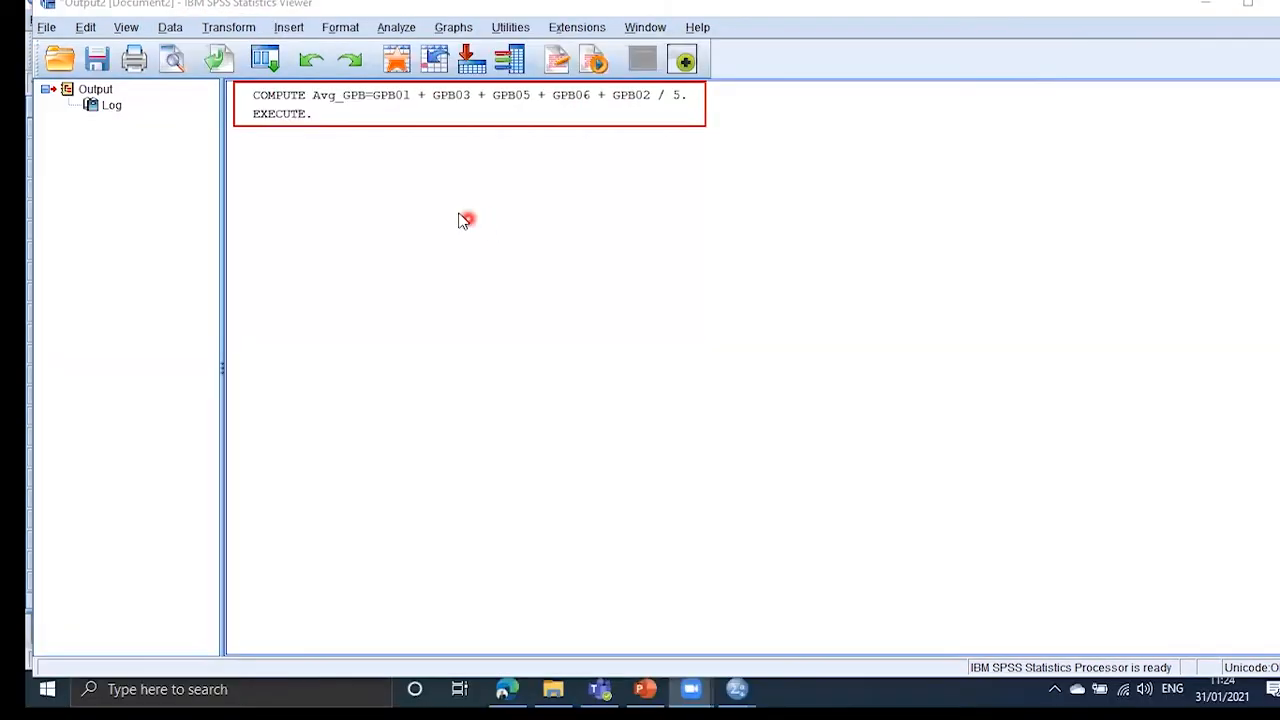
- Check the logged COMPUTE command in the output and examine the Avg_GPB column in the dataset
{"action": "left_click", "coordinate": [275, 110]}
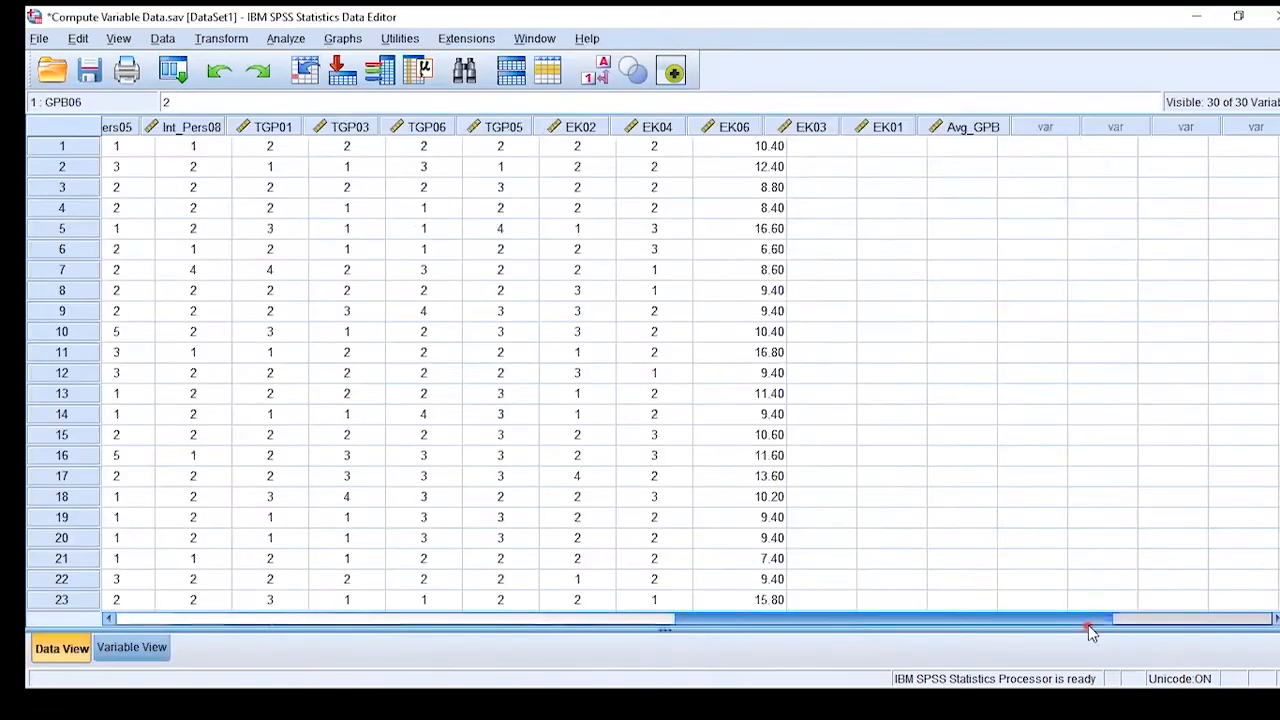
{"action": "left_click", "coordinate": [1087, 620]}
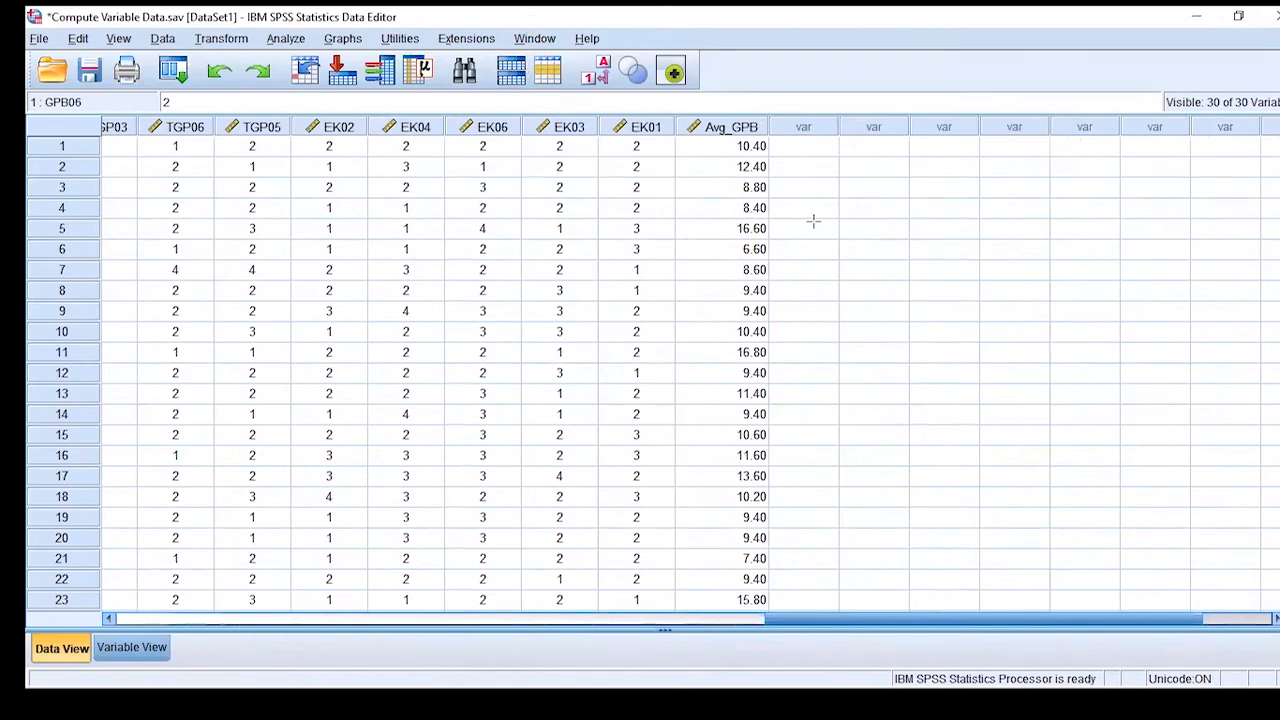
{"action": "mouse_move", "coordinate": [676, 114]}
{"action": "left_mouse_down"}
{"action": "mouse_move", "coordinate": [737, 290]}
{"action": "mouse_move", "coordinate": [768, 609]}
{"action": "left_mouse_up"}
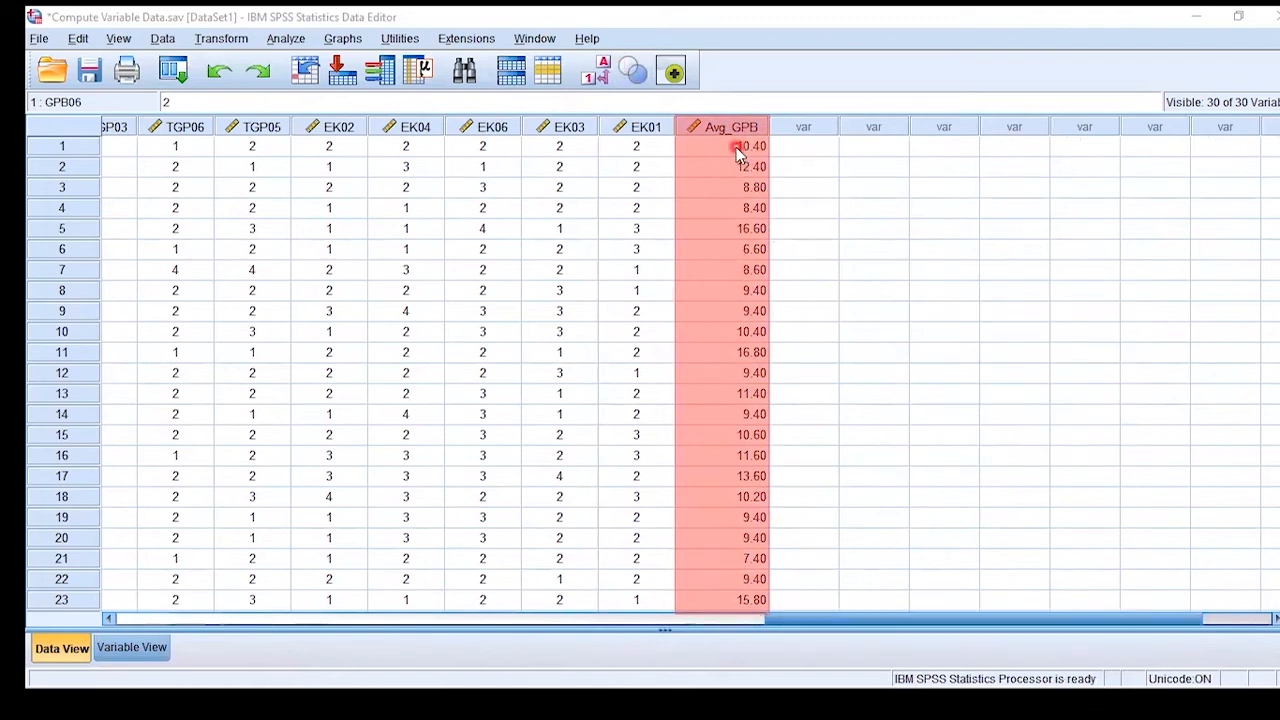
- Compare the GPB item scores with the Avg_GPB values for cases 1 and 3
{"action": "left_click_drag", "start_coordinate": [850, 625], "coordinate": [290, 627]}
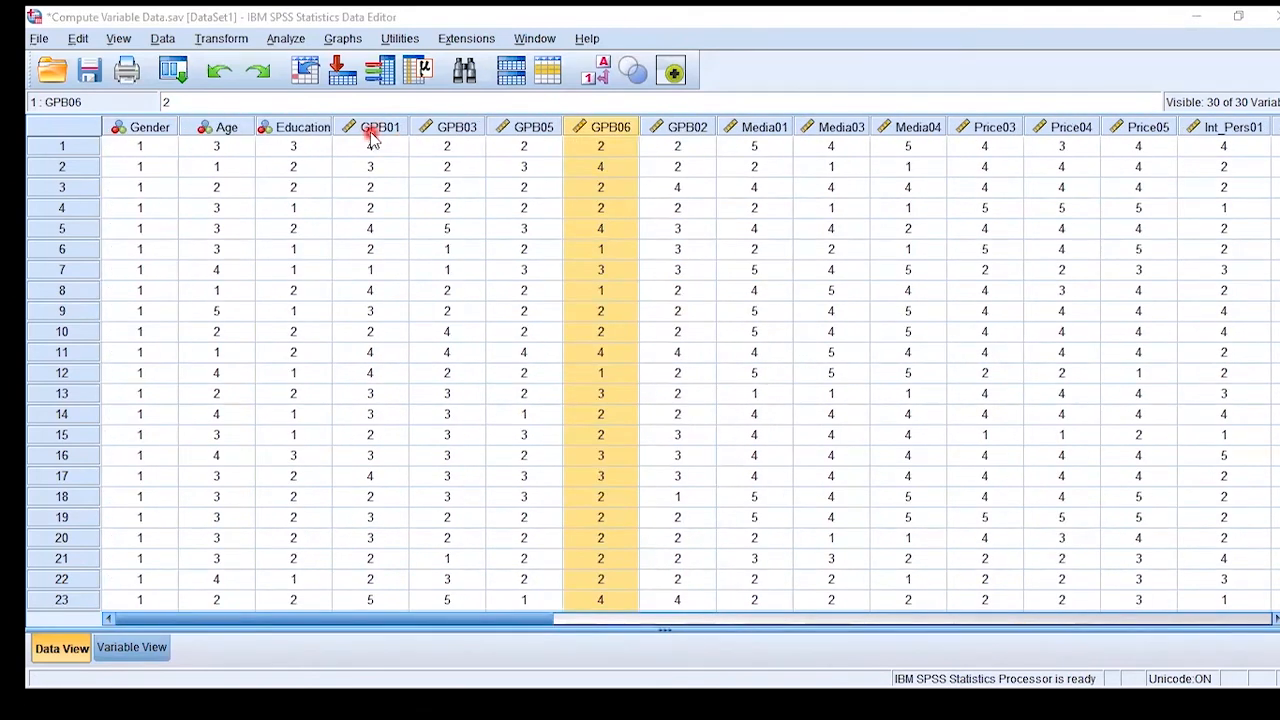
{"action": "left_click", "coordinate": [378, 130]}
{"action": "left_click", "coordinate": [659, 132]}
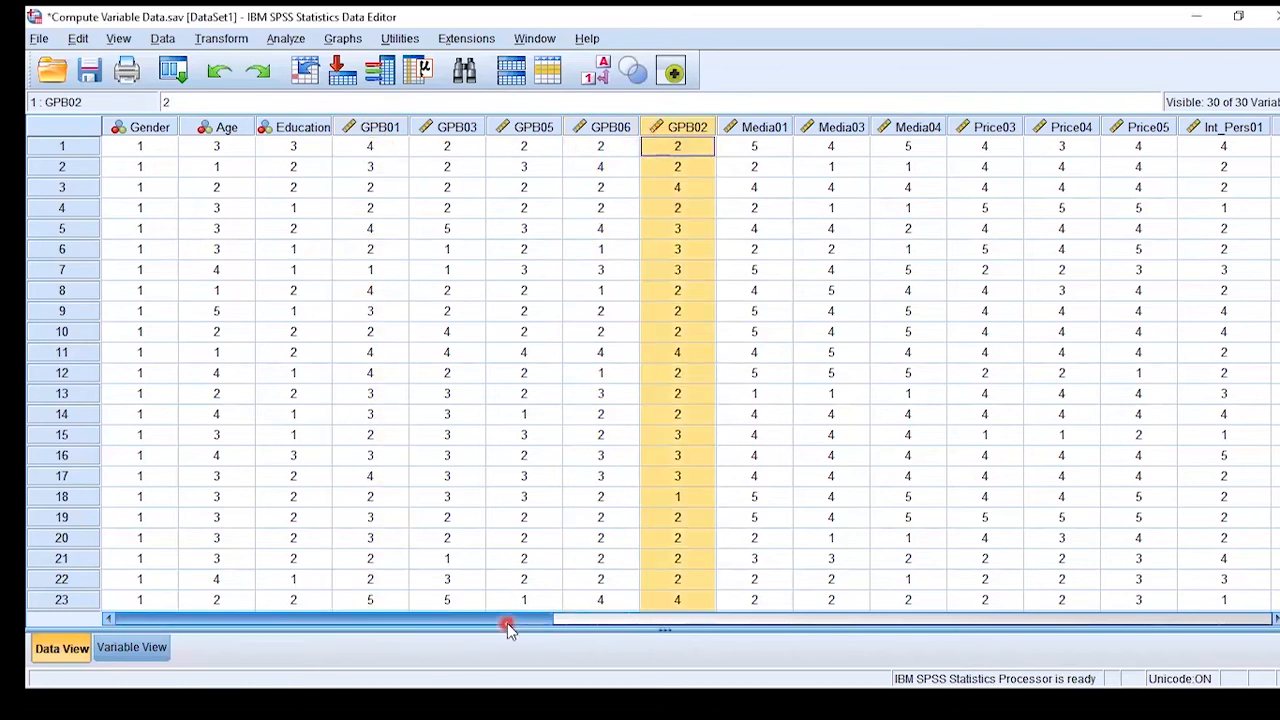
{"action": "left_click", "coordinate": [597, 621]}
{"action": "left_click", "coordinate": [943, 620]}
{"action": "left_click", "coordinate": [1103, 619]}
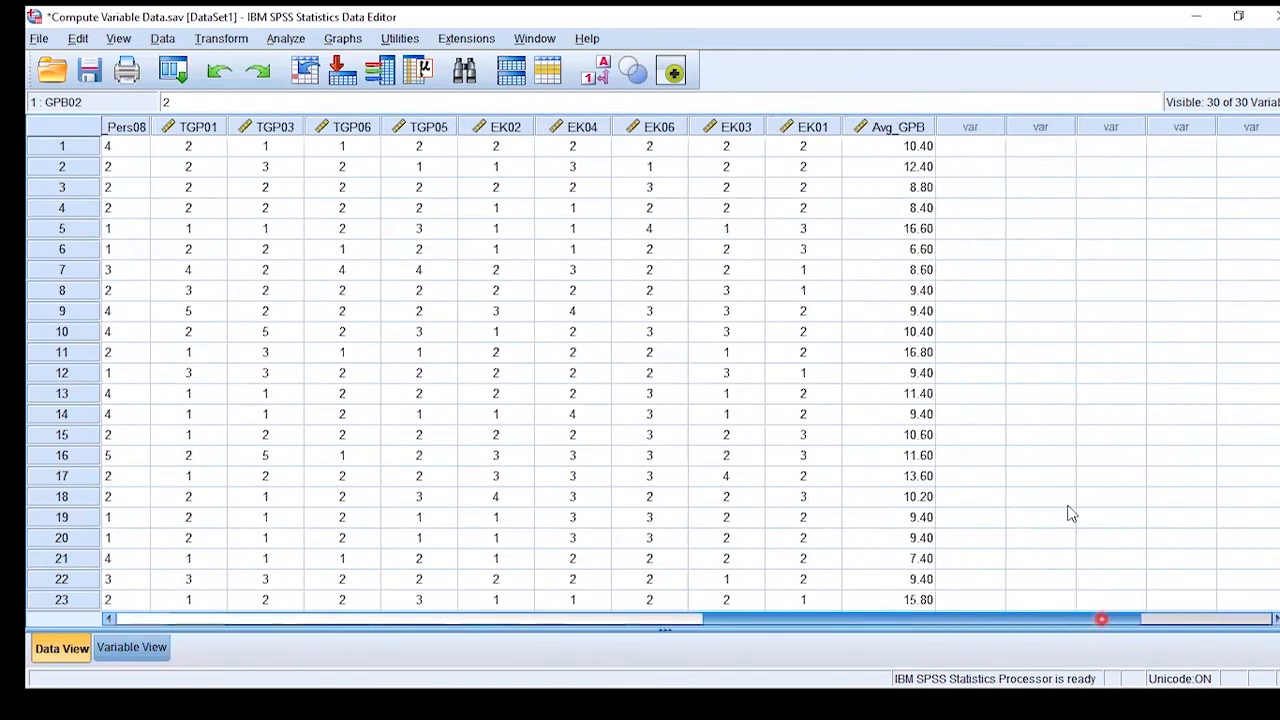
{"action": "left_click", "coordinate": [900, 146]}
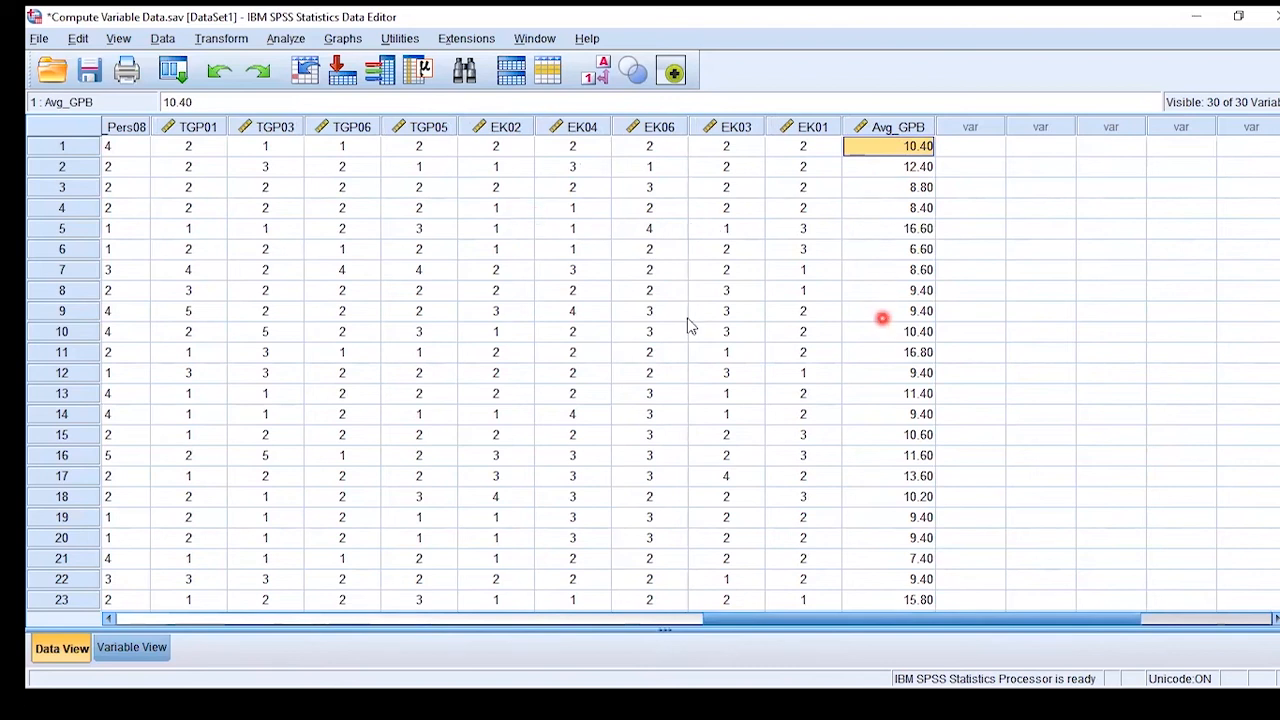
{"action": "left_click", "coordinate": [44, 190]}
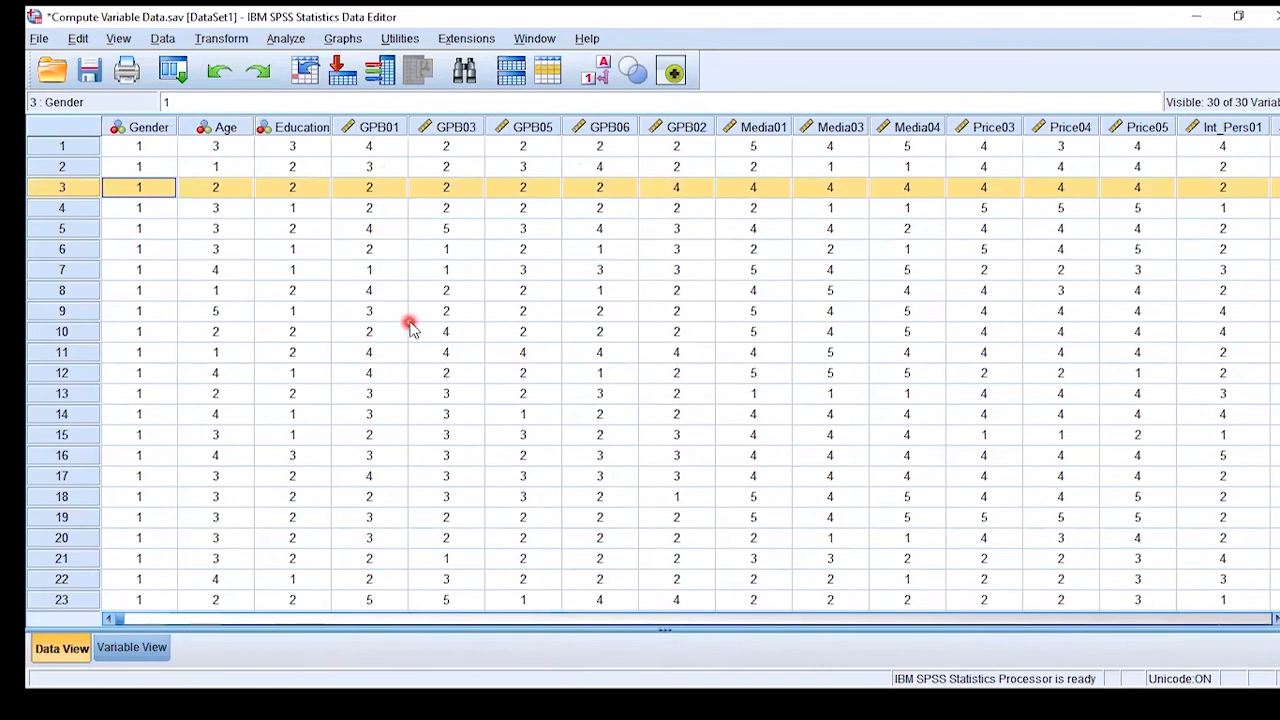
{"action": "left_click", "coordinate": [386, 618]}
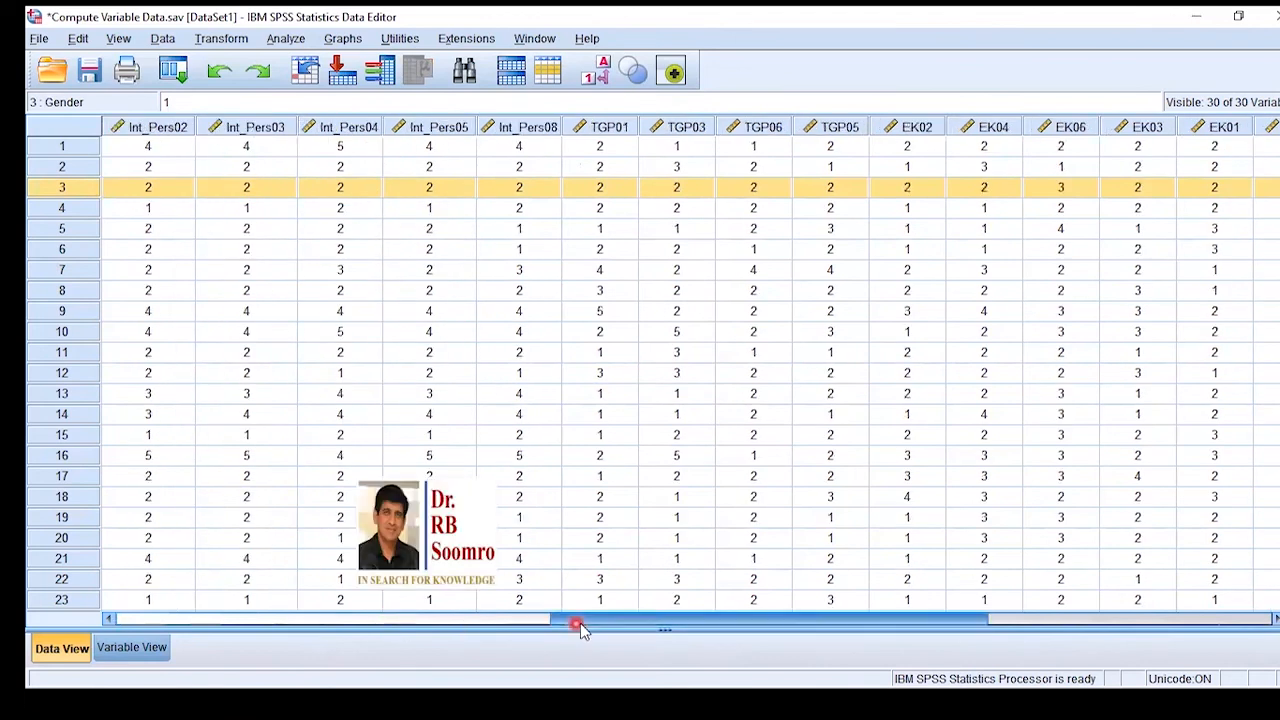
{"action": "left_click", "coordinate": [858, 620]}
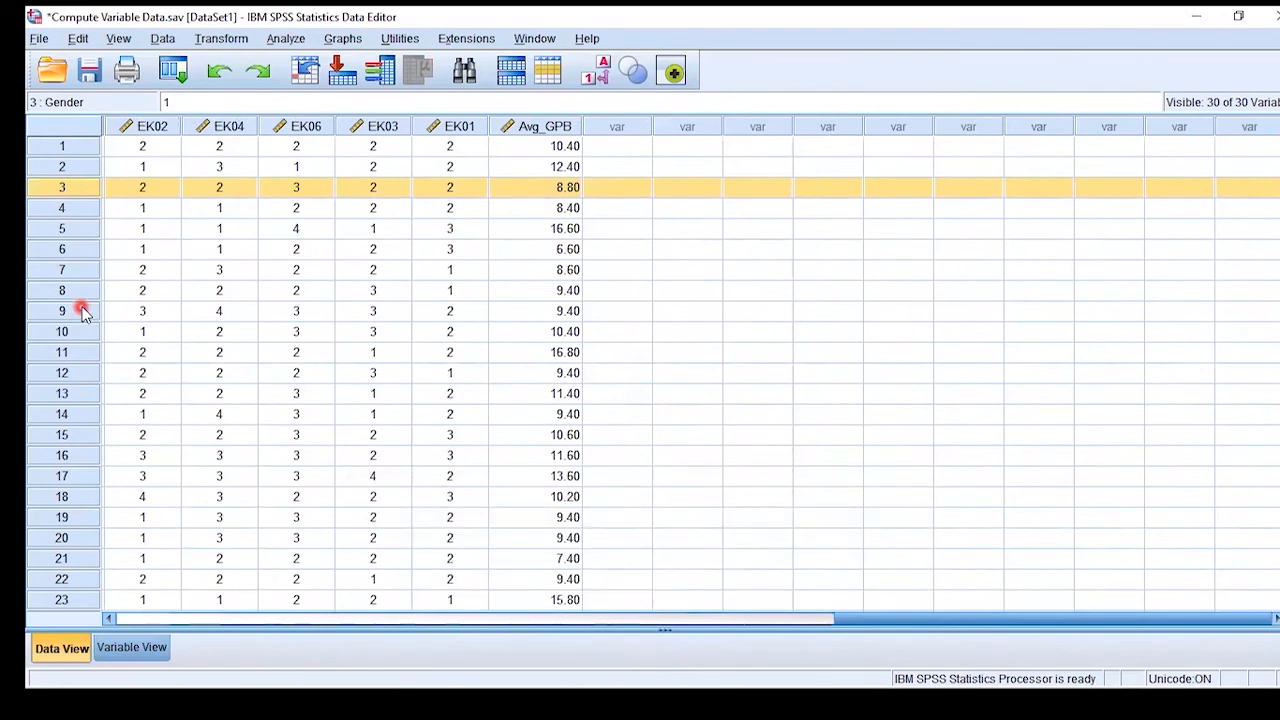
- Recall the Compute Variable dialog and clear the previous GPB numeric expression
{"action": "left_click", "coordinate": [174, 70]}
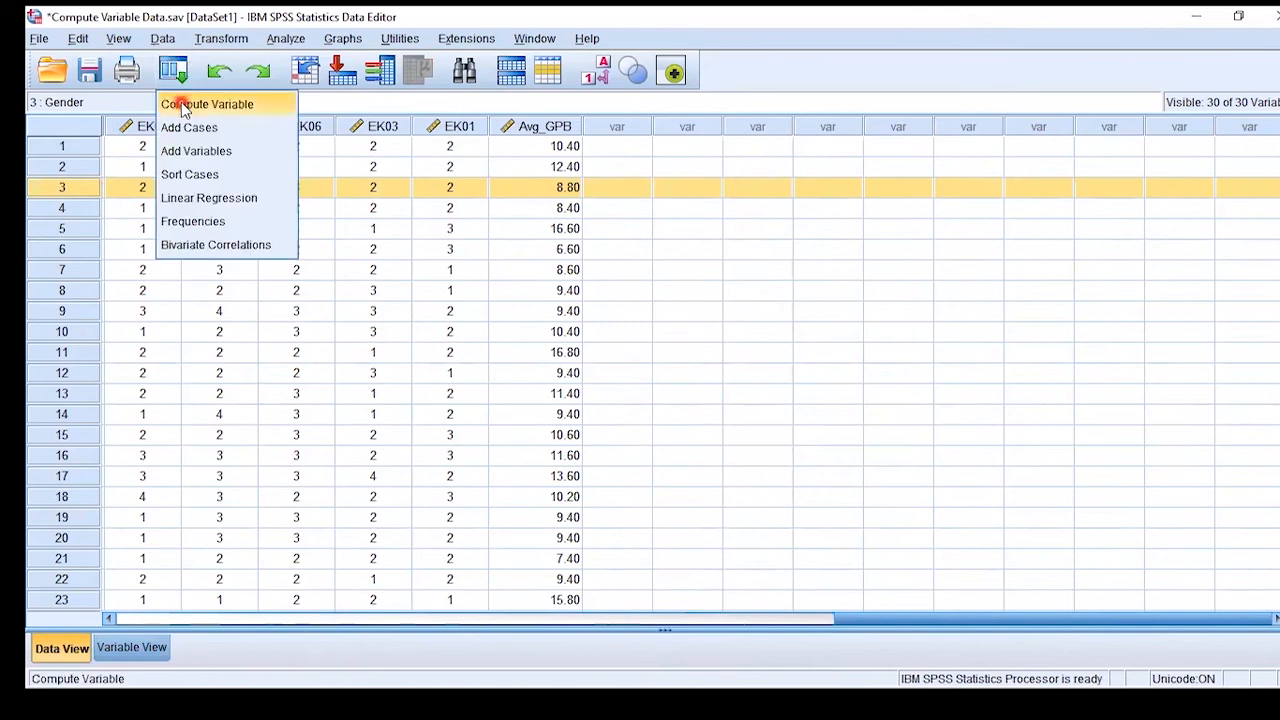
{"action": "left_click", "coordinate": [183, 107]}
{"action": "left_click_drag", "start_coordinate": [758, 121], "coordinate": [489, 118]}
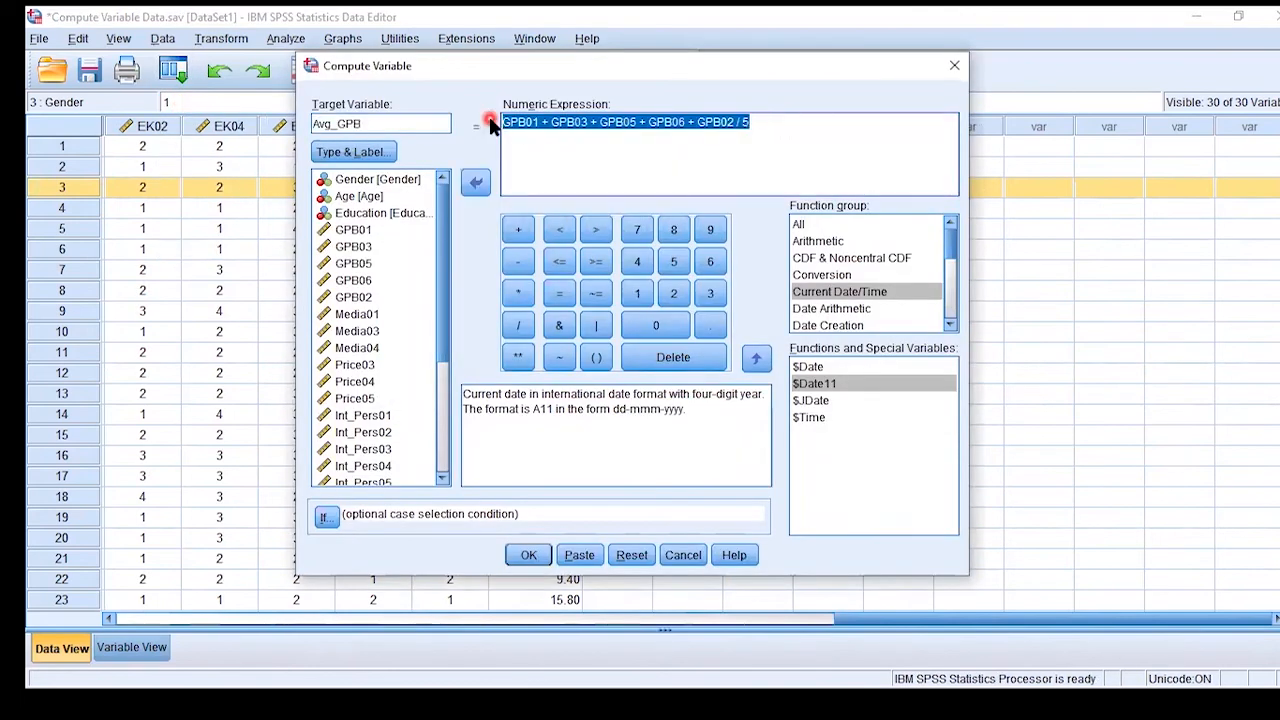
{"action": "key", "text": "Delete"}
- Change the target variable name to Avg_EK and bring the EK items into view in the variable list
{"action": "key", "text": "BackSpace"}
{"action": "key", "text": "BackSpace"}
{"action": "key", "text": "BackSpace"}
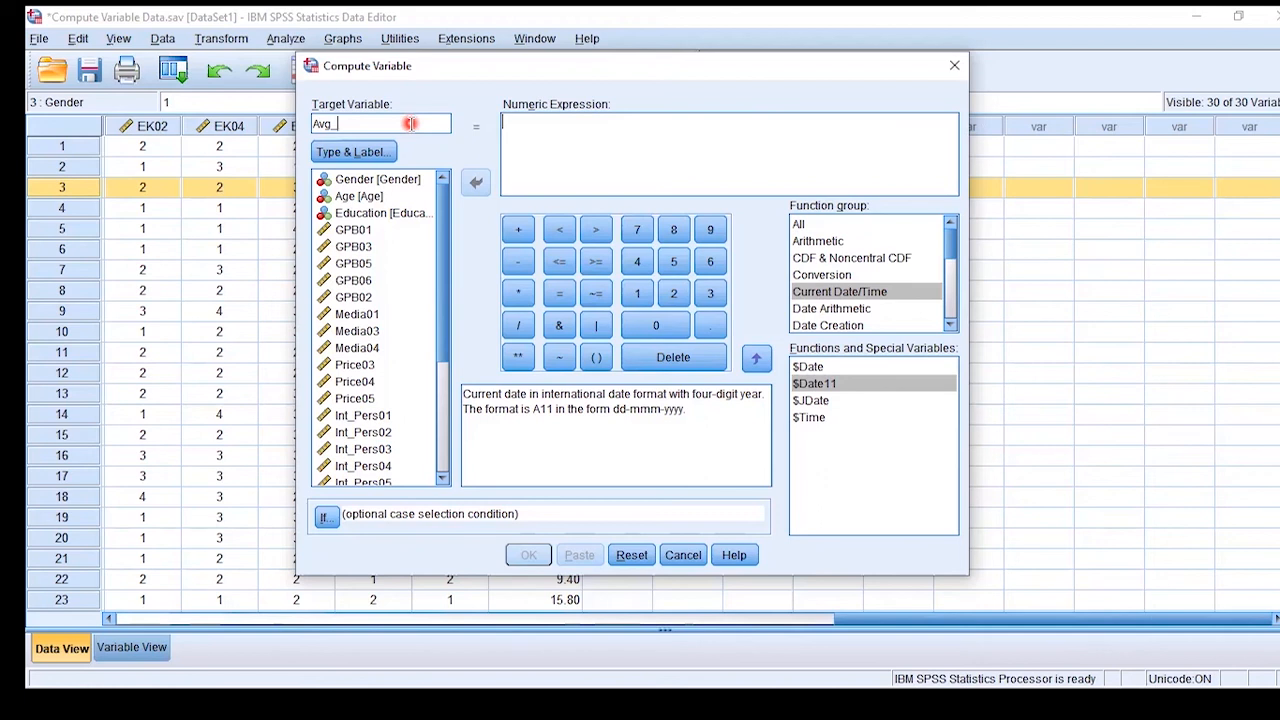
{"action": "left_click_drag", "start_coordinate": [443, 286], "coordinate": [445, 414]}
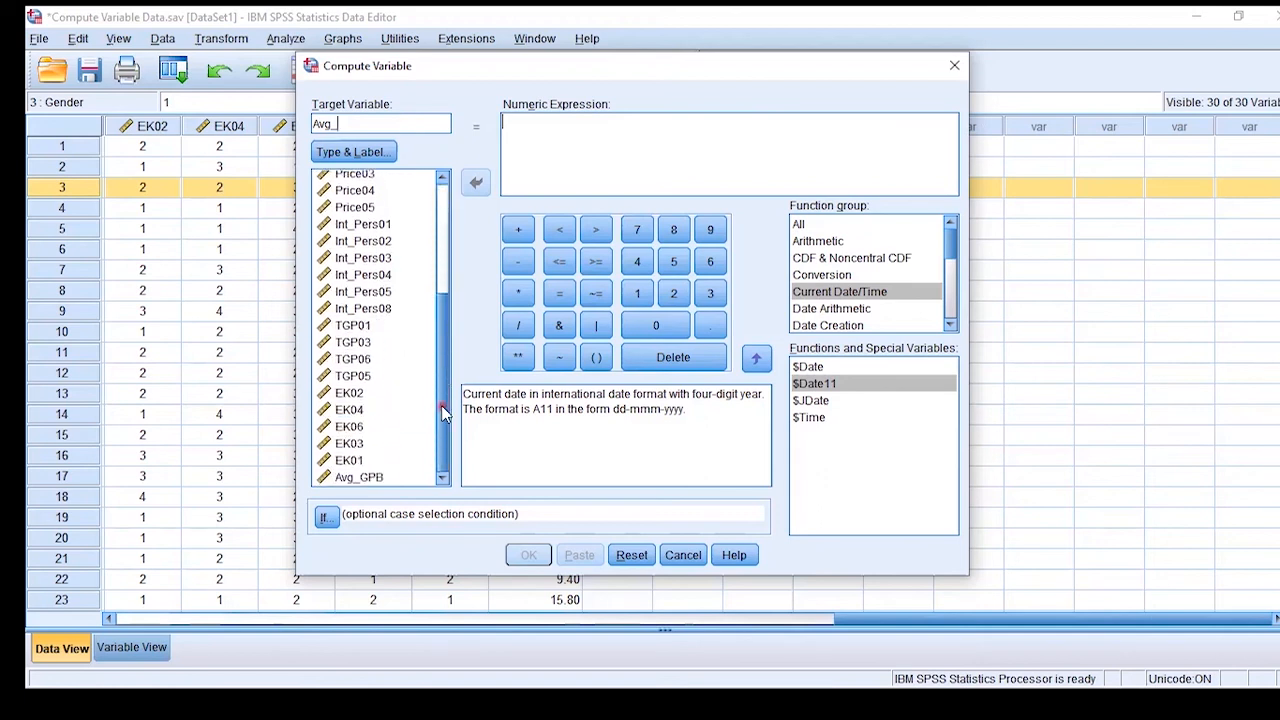
{"action": "type", "text": "EK"}
- Build the numeric expression for Avg_EK as the sum EK02 + EK04 + EK06 + EK03 + EK01
{"action": "left_click", "coordinate": [366, 394]}
{"action": "left_click", "coordinate": [475, 182]}
{"action": "left_click", "coordinate": [517, 229]}
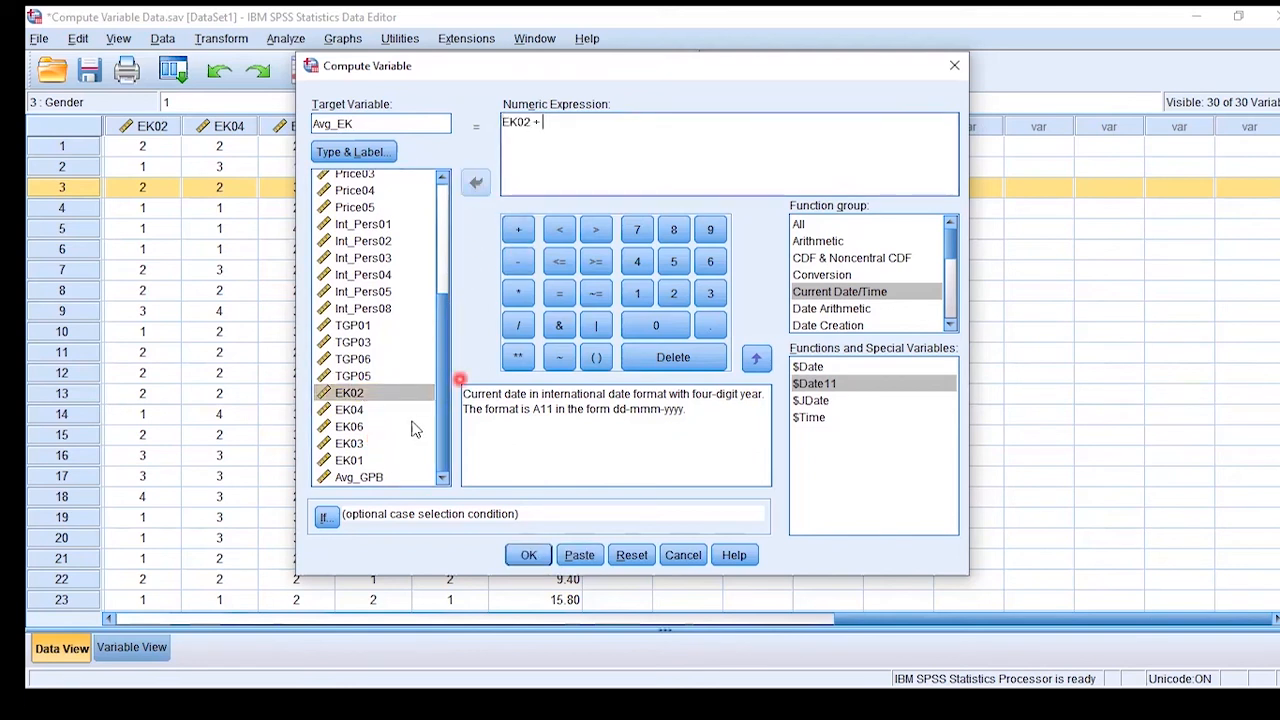
{"action": "left_click", "coordinate": [349, 410]}
{"action": "left_click", "coordinate": [475, 182]}
{"action": "left_click", "coordinate": [517, 229]}
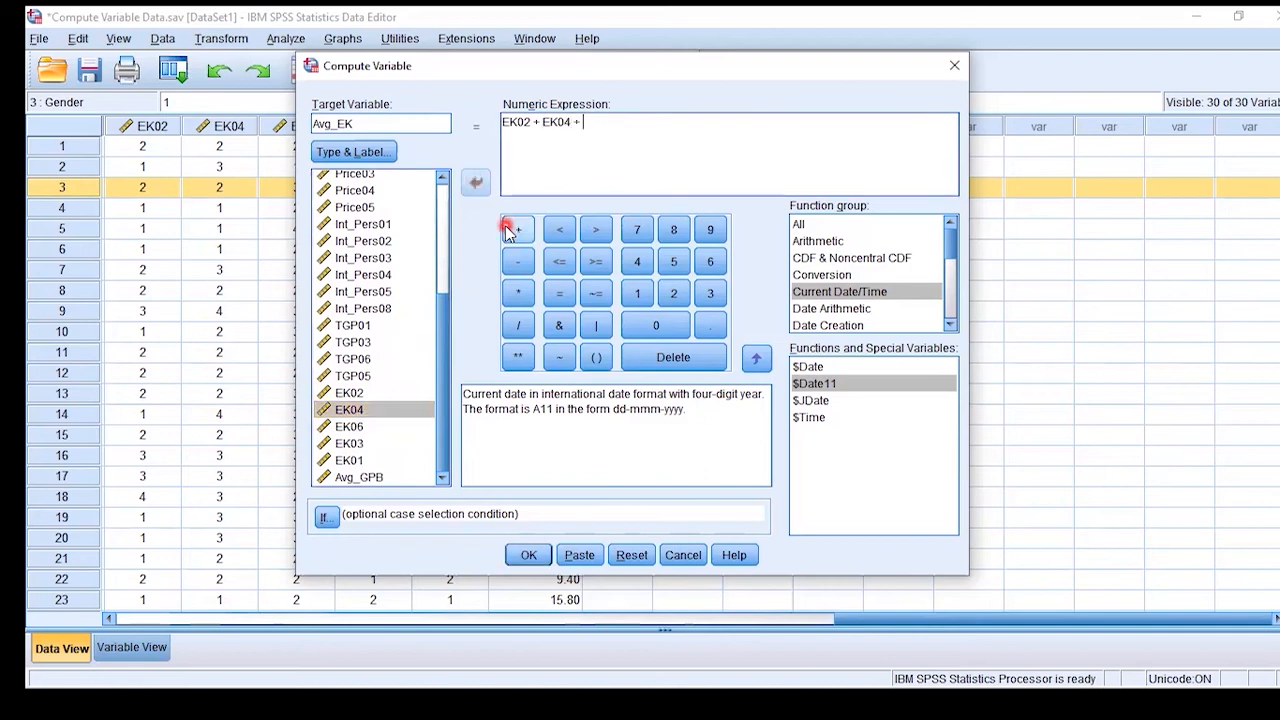
{"action": "left_click", "coordinate": [349, 427]}
{"action": "left_click", "coordinate": [475, 182]}
{"action": "left_click", "coordinate": [517, 229]}
{"action": "left_click", "coordinate": [349, 443]}
{"action": "left_click", "coordinate": [475, 182]}
{"action": "left_click", "coordinate": [517, 229]}
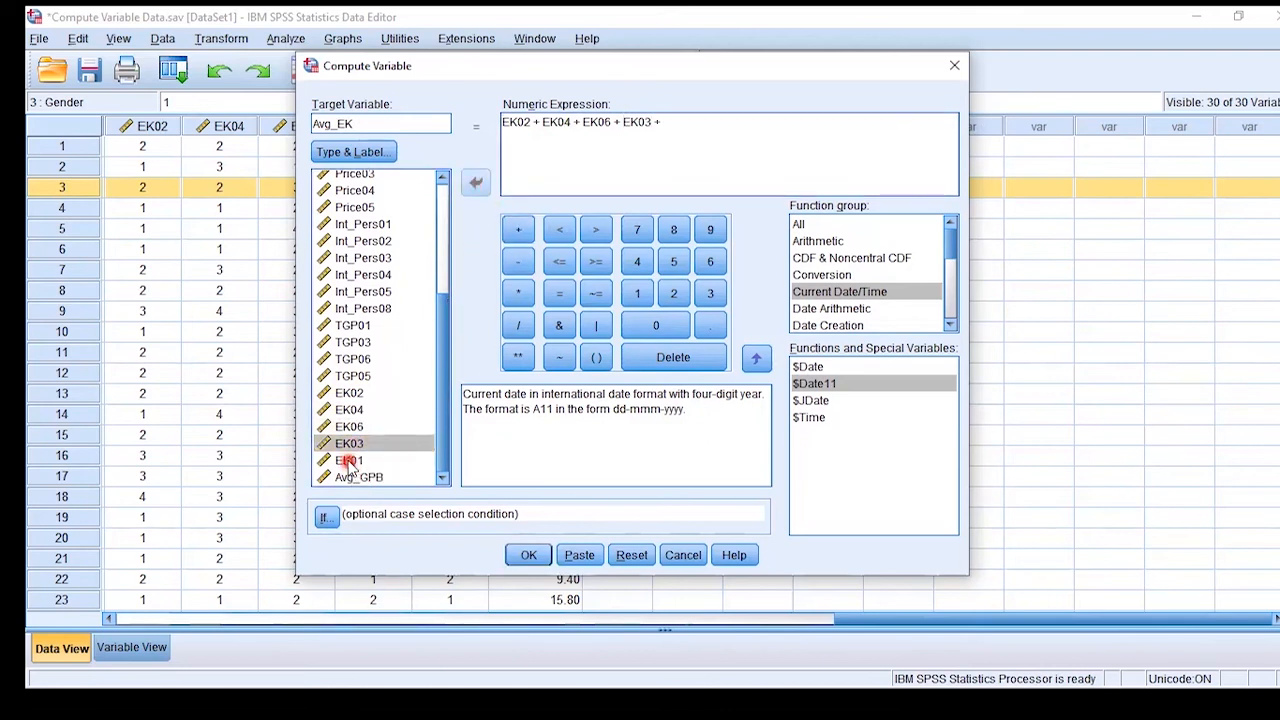
{"action": "left_click", "coordinate": [349, 460]}
{"action": "left_click", "coordinate": [476, 186]}
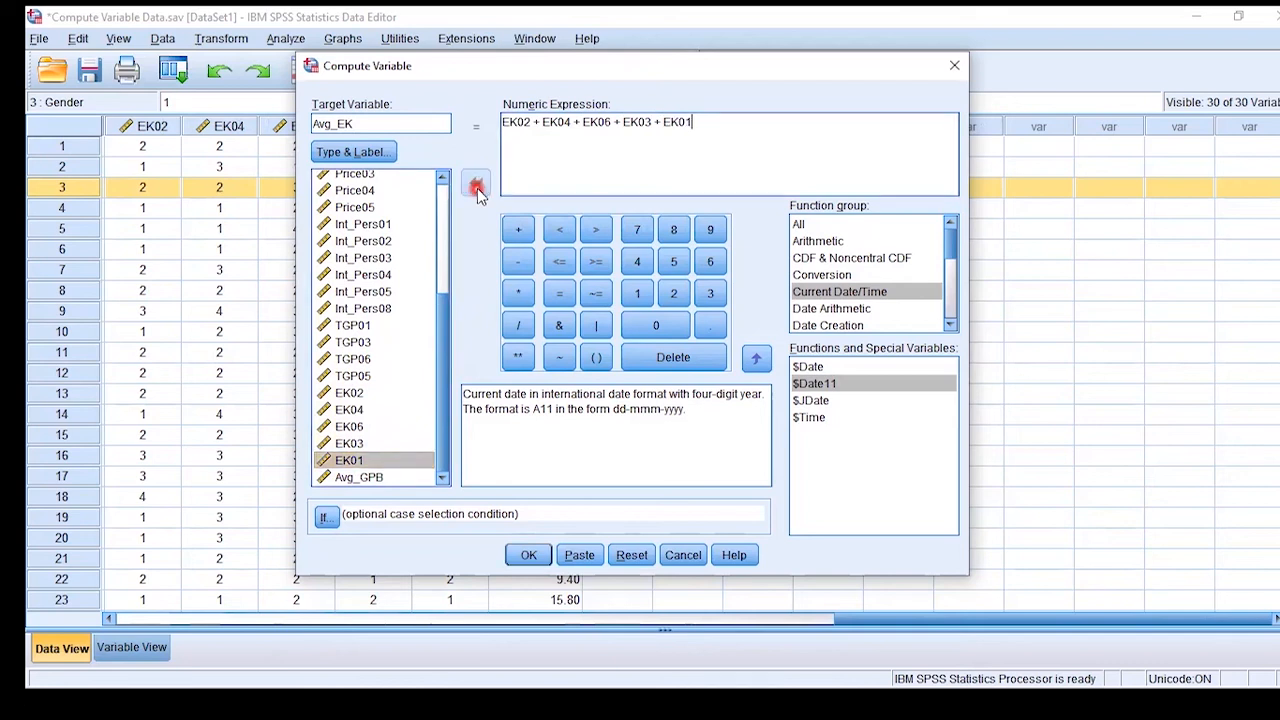
- Append a division by 5 to the EK sum and run the computation of Avg_EK
{"action": "left_click", "coordinate": [547, 121]}
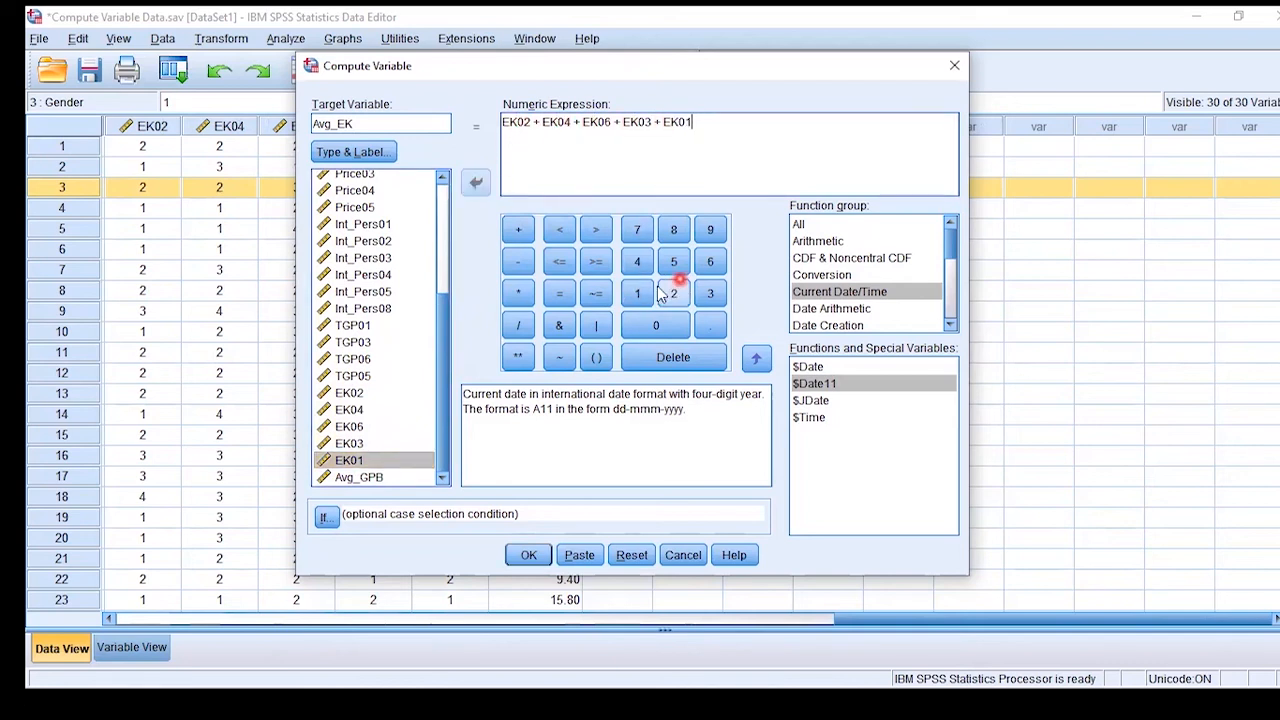
{"action": "left_click", "coordinate": [518, 325]}
{"action": "left_click", "coordinate": [674, 262]}
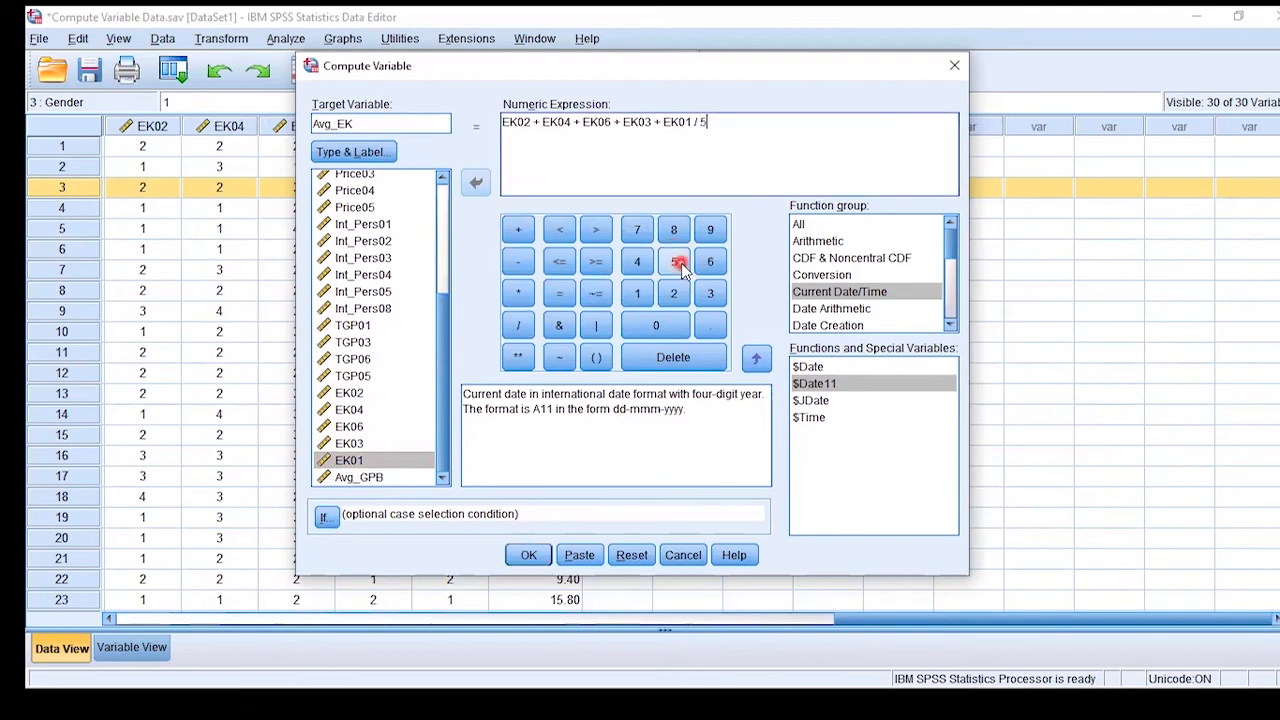
{"action": "left_click", "coordinate": [524, 554]}
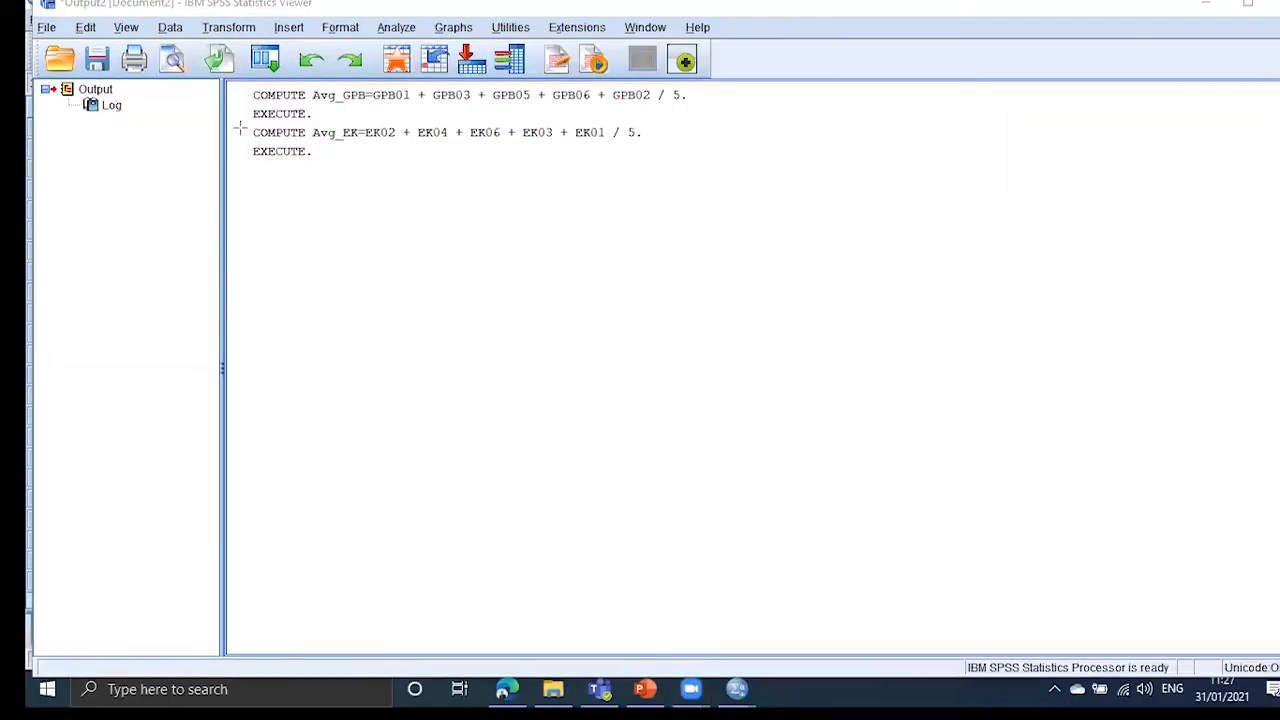
- Check the logged COMPUTE command for Avg_EK in the output and examine the Avg_EK column in the dataset
{"action": "left_click_drag", "start_coordinate": [240, 127], "coordinate": [658, 155]}
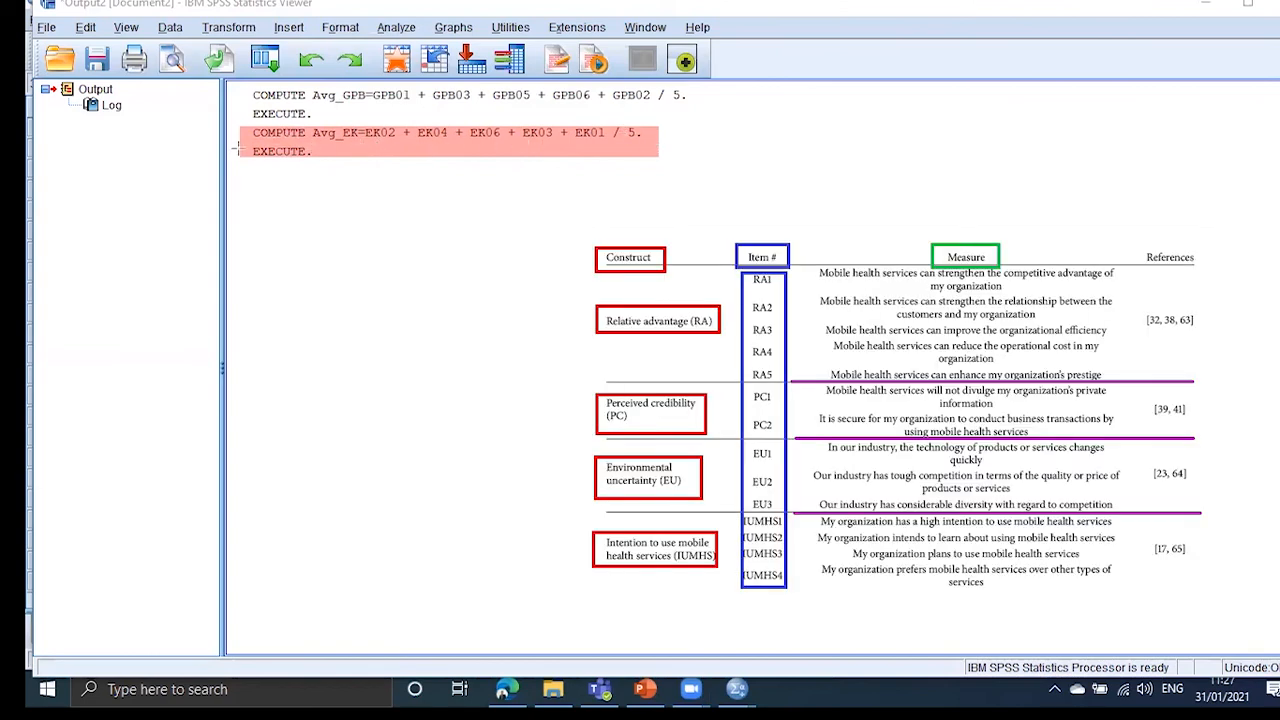
{"action": "left_click_drag", "start_coordinate": [250, 151], "coordinate": [313, 160]}
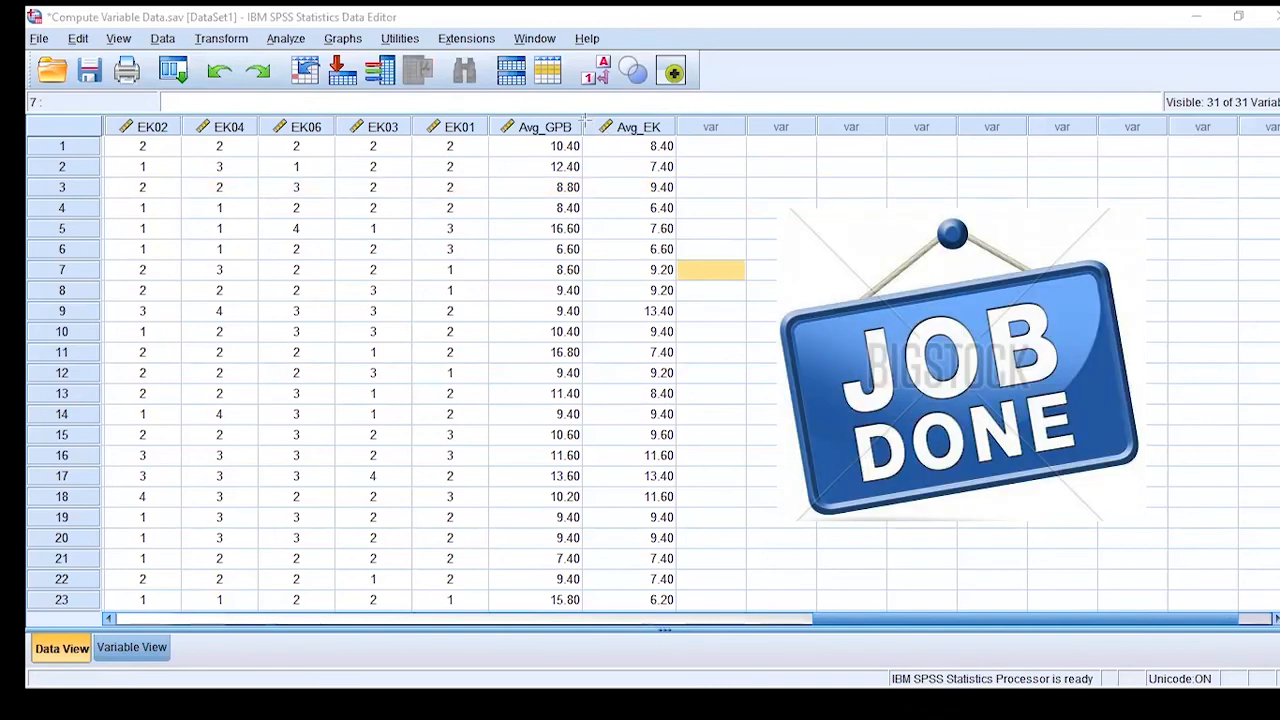
{"action": "left_click_drag", "start_coordinate": [584, 119], "coordinate": [681, 606]}
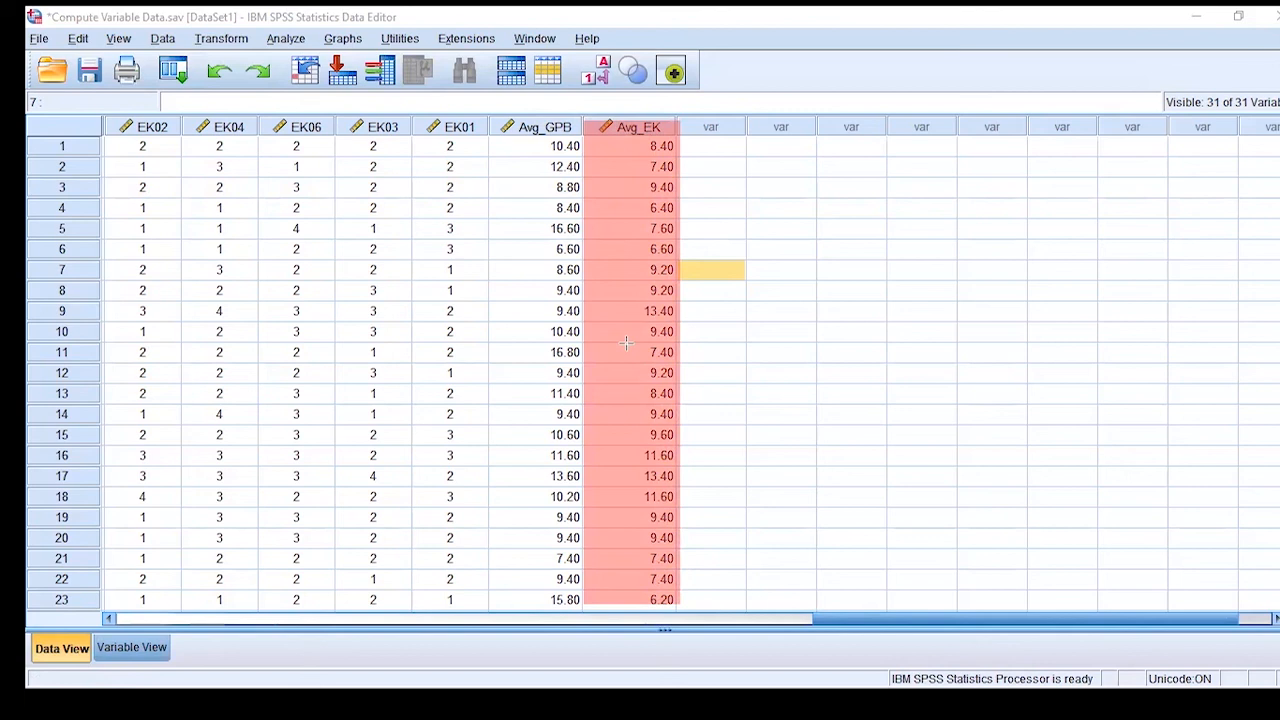
{"action": "left_click", "coordinate": [421, 291]}
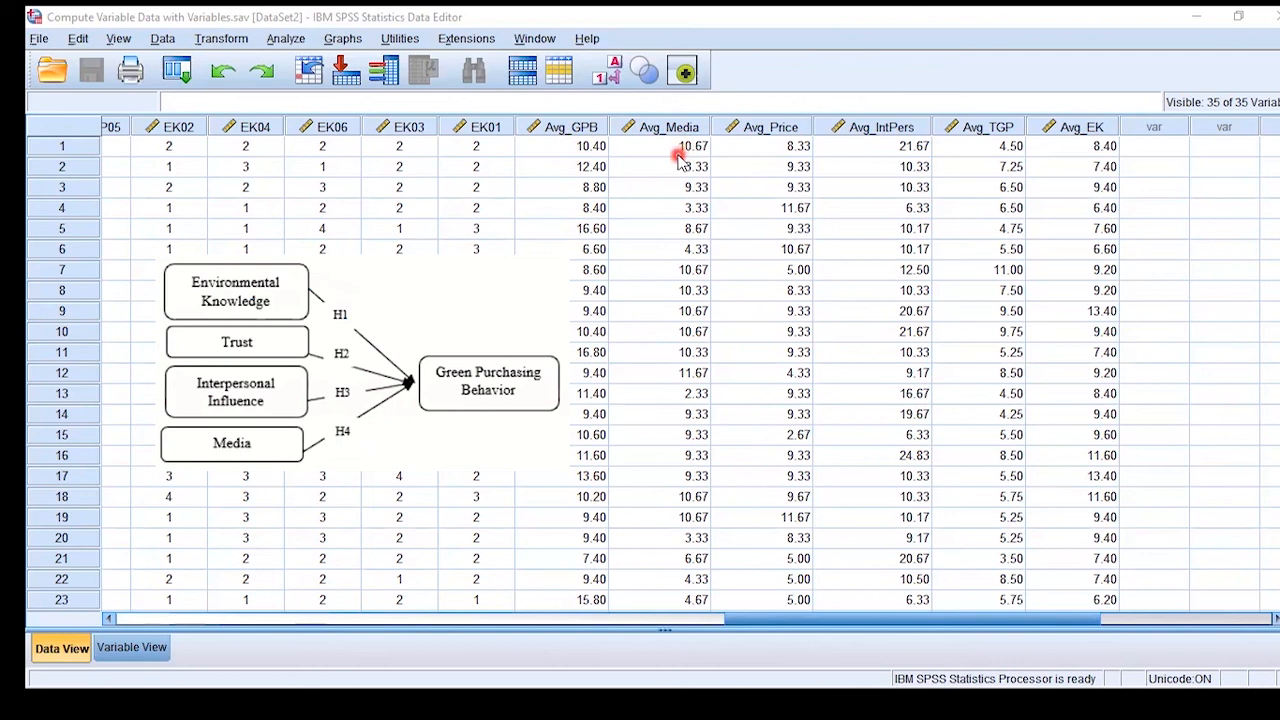
- Set up a linear regression on the dataset containing all averaged constructs, with Avg_GPB as the dependent variable
{"action": "left_click", "coordinate": [285, 40]}
{"action": "mouse_move", "coordinate": [362, 258]}
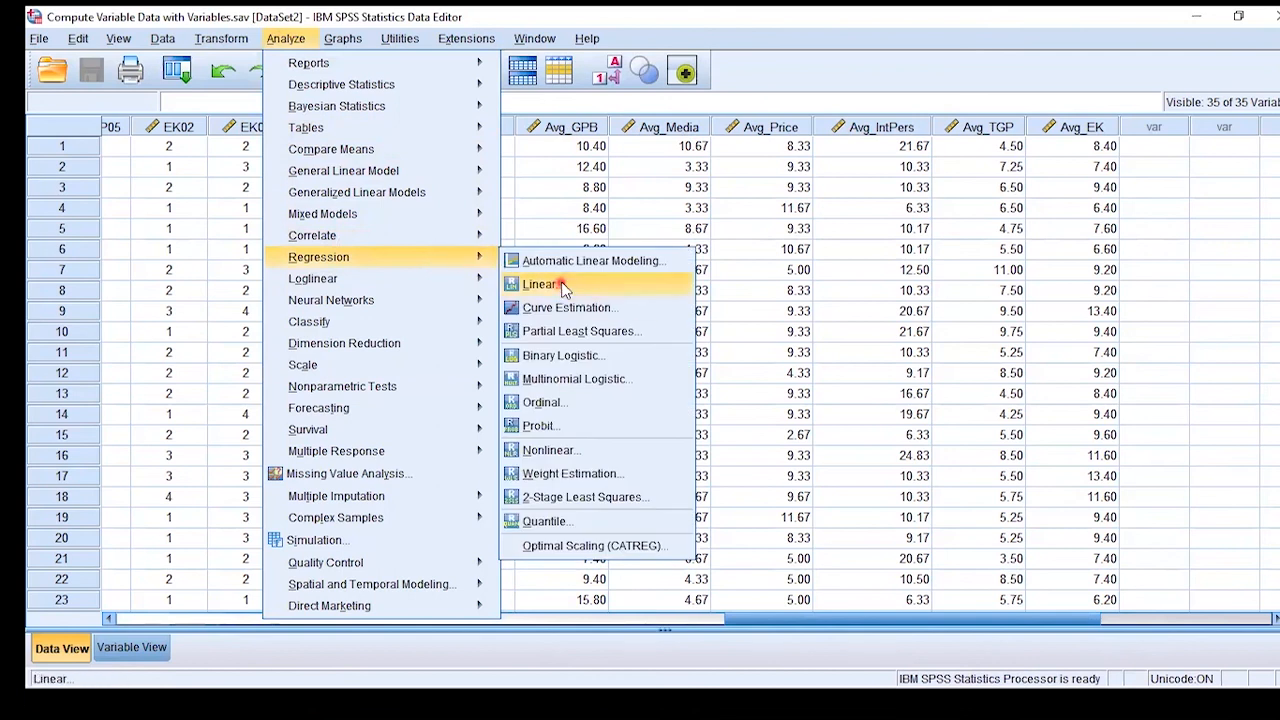
{"action": "left_click", "coordinate": [545, 284]}
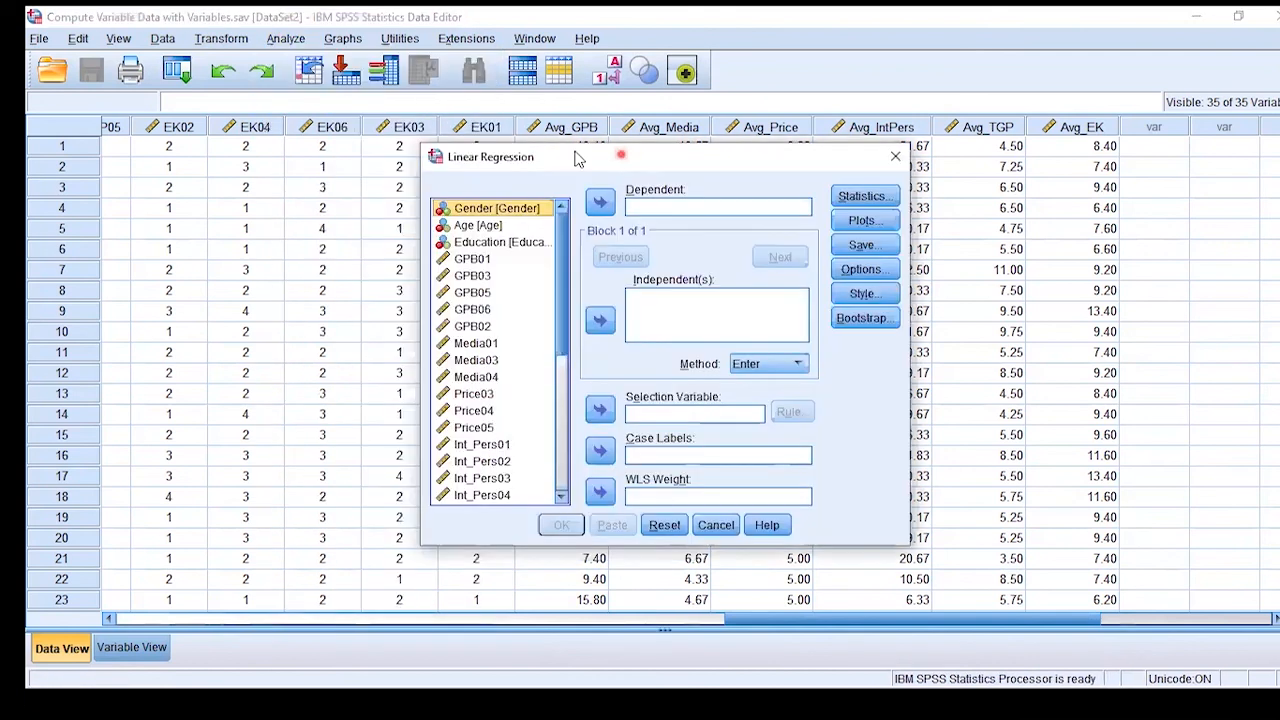
{"action": "left_click_drag", "start_coordinate": [577, 160], "coordinate": [203, 74]}
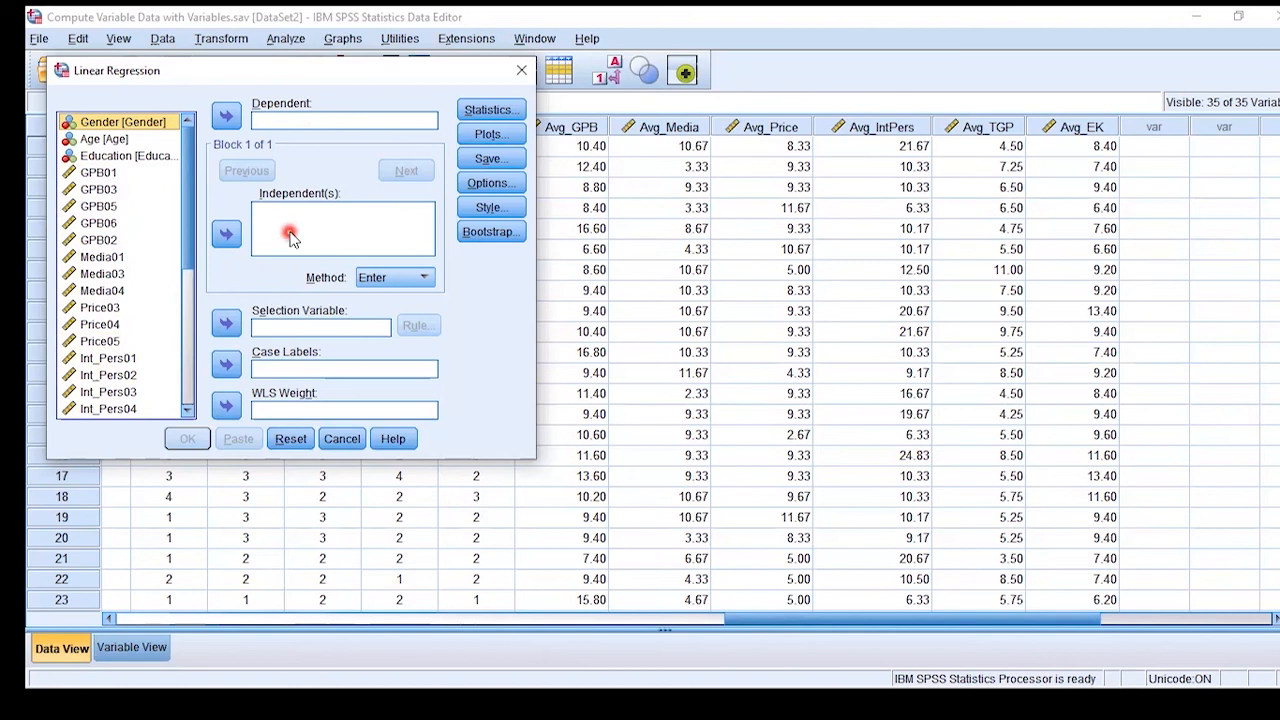
{"action": "mouse_move", "coordinate": [189, 232]}
{"action": "left_mouse_down"}
{"action": "mouse_move", "coordinate": [193, 350]}
{"action": "mouse_move", "coordinate": [195, 230]}
{"action": "left_mouse_up"}
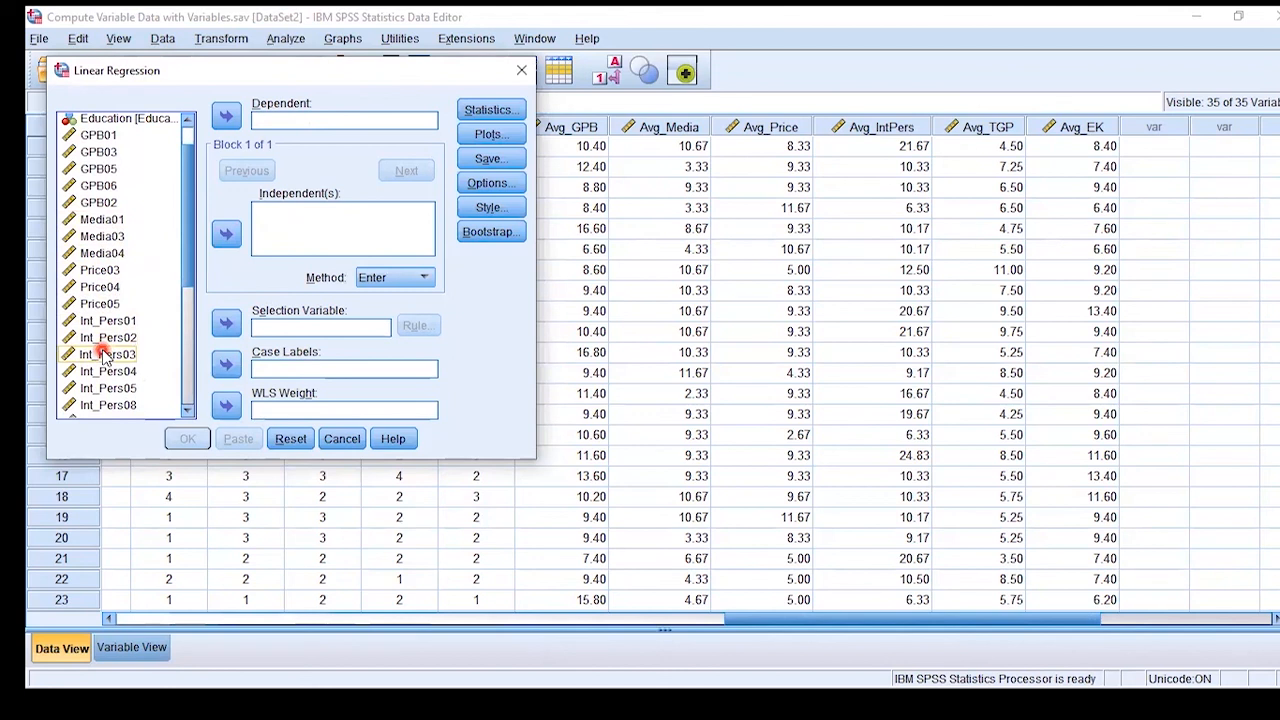
{"action": "scroll", "coordinate": [177, 278], "scroll_direction": "down", "scroll_amount": 3}
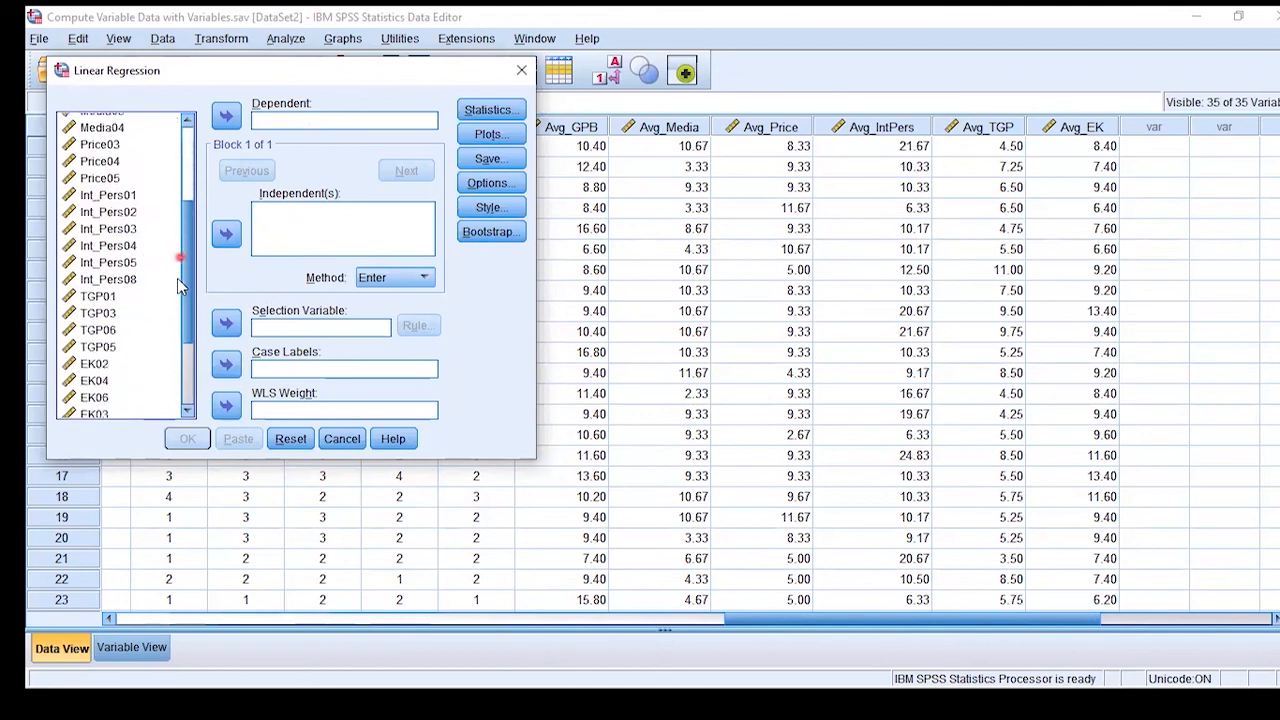
{"action": "scroll", "coordinate": [177, 278], "scroll_direction": "down", "scroll_amount": 3}
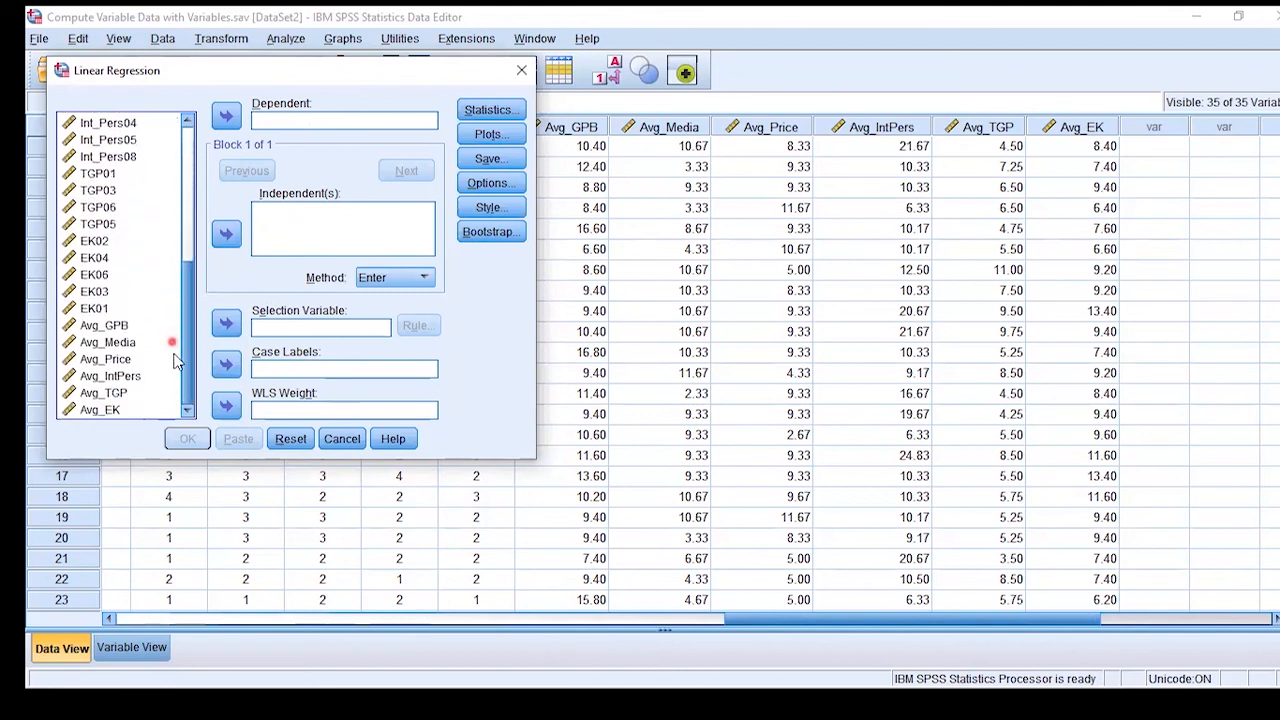
{"action": "left_click", "coordinate": [115, 328]}
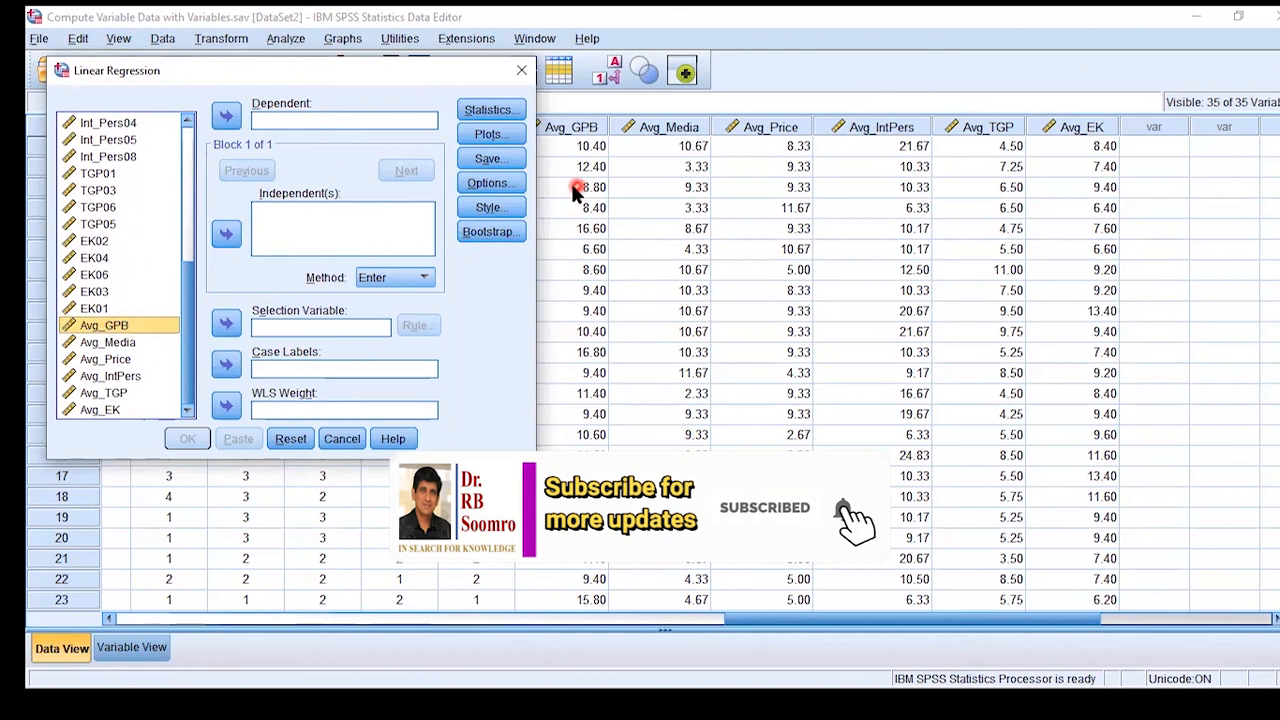
{"action": "left_click", "coordinate": [226, 116]}
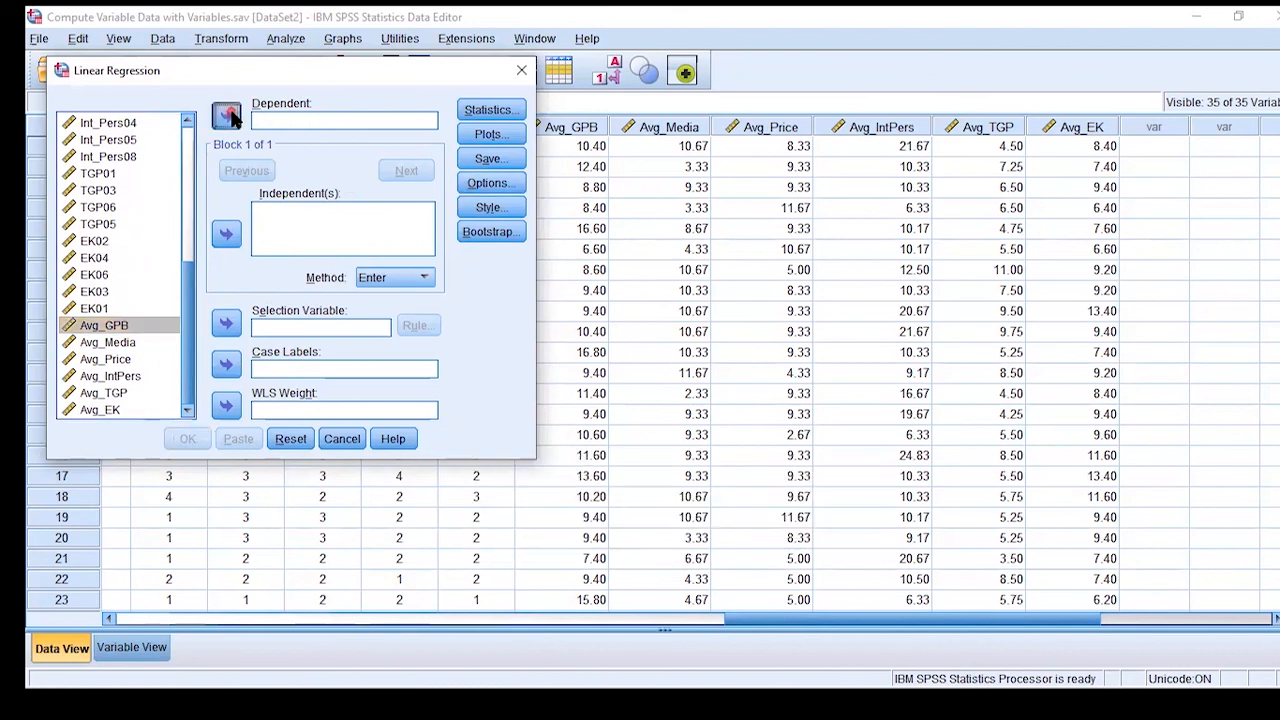
- Add Avg_Media, Avg_Price, Avg_IntPers, Avg_TGP and Avg_EK as independent variables and run the regression
{"action": "left_click", "coordinate": [130, 343]}
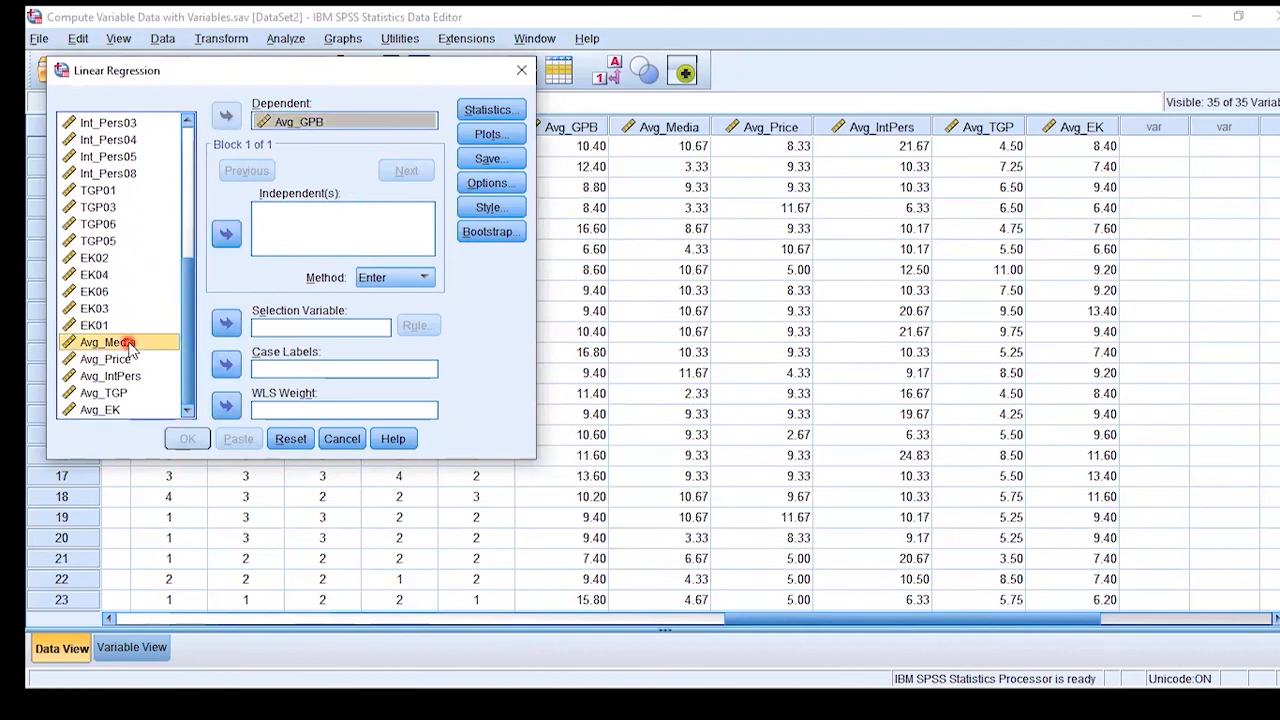
{"action": "left_click", "coordinate": [112, 410], "text": "shift"}
{"action": "left_click", "coordinate": [215, 240]}
{"action": "left_click", "coordinate": [185, 440]}
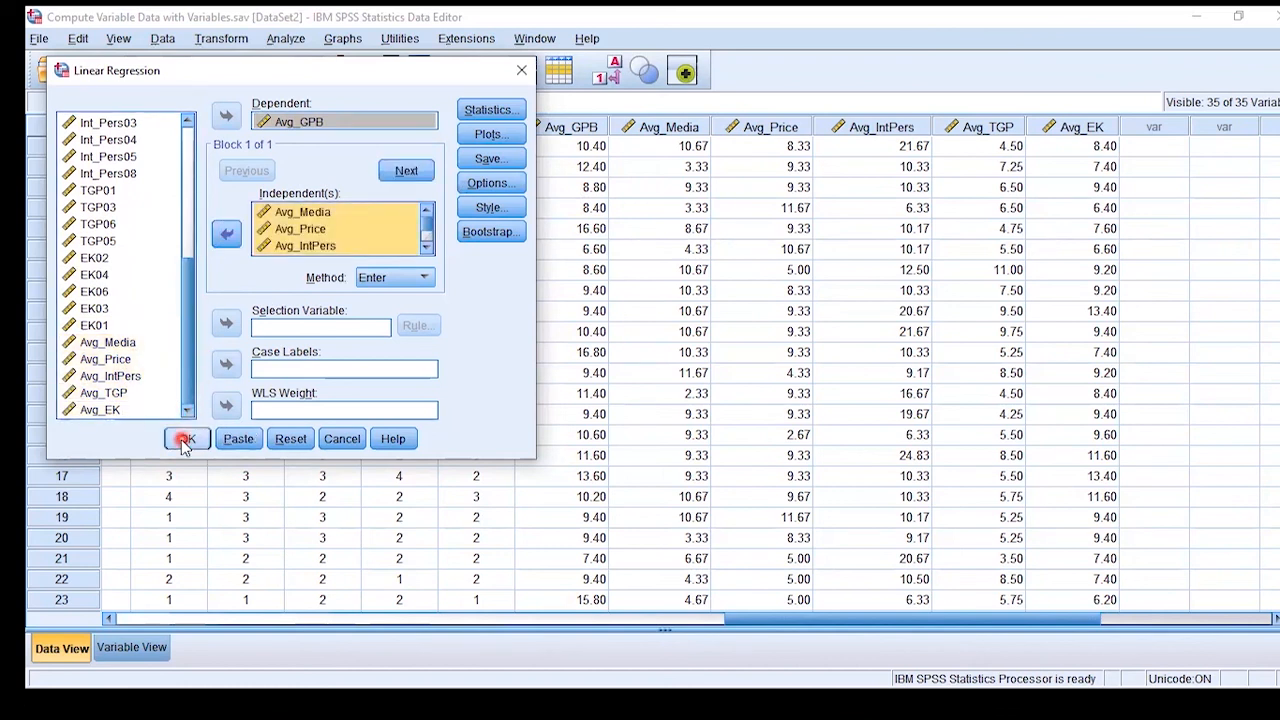
{"action": "left_click", "coordinate": [185, 440]}
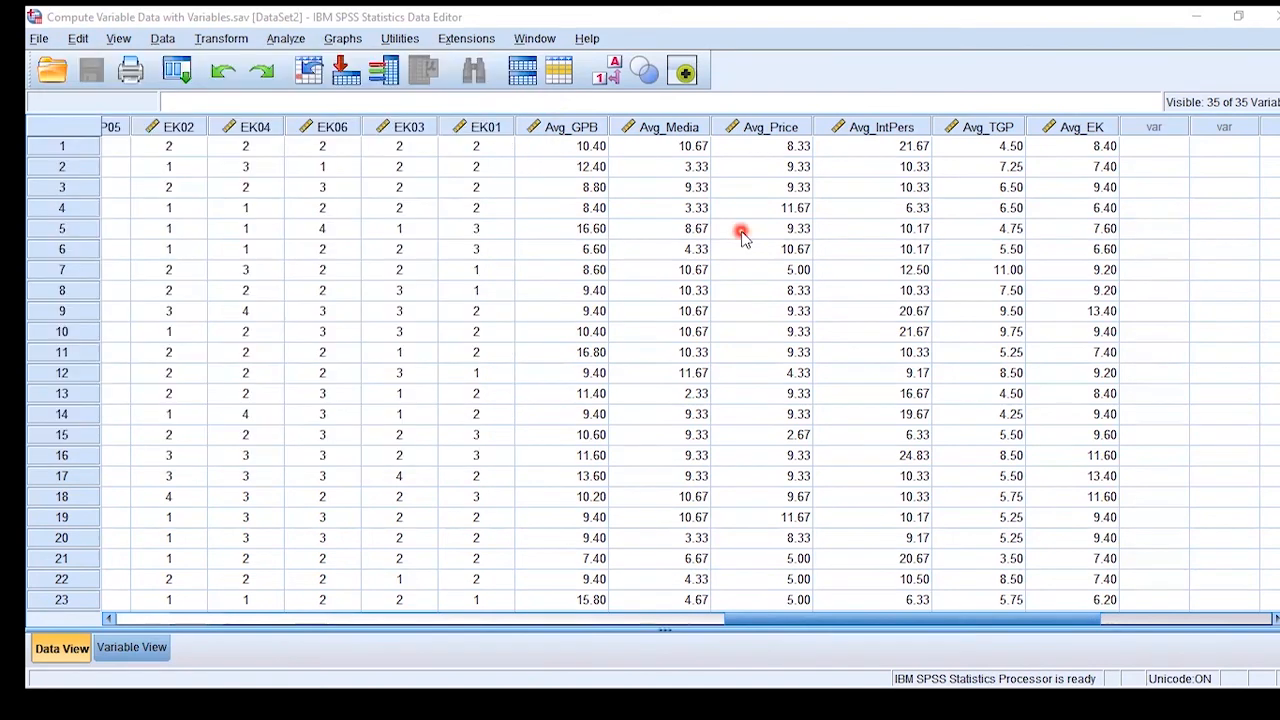